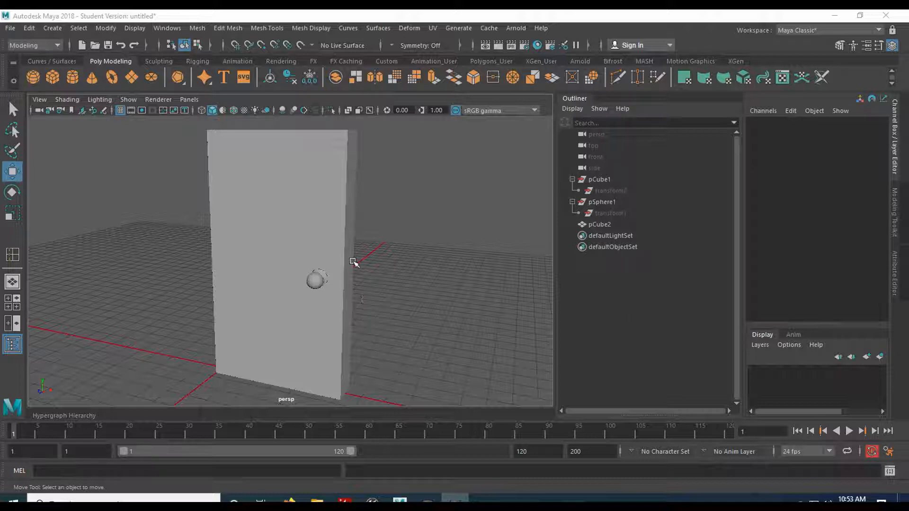
Step: Start a new empty scene, discarding the unsaved changes to the current door scene
click(11, 32)
click(24, 48)
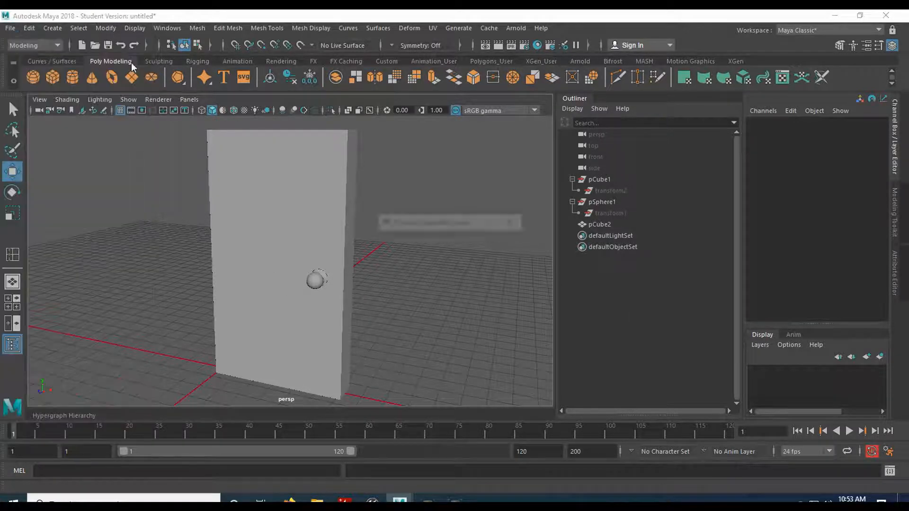
click(450, 260)
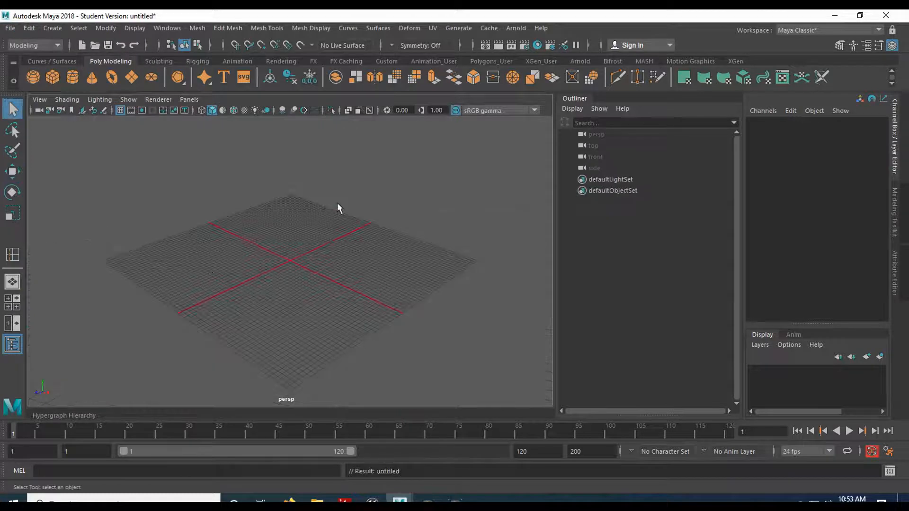
Step: Create a polygon cube and set its height to 210
click(52, 76)
scroll(263, 292, up, 5)
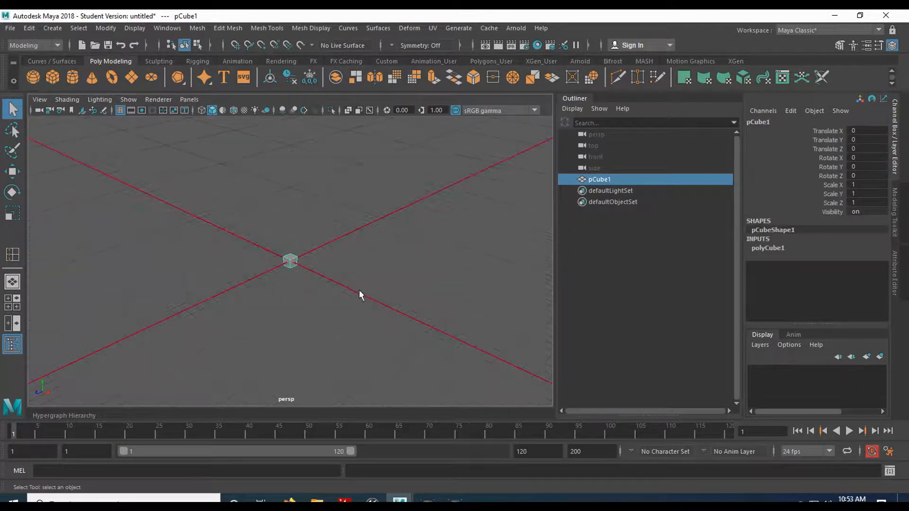
click(755, 250)
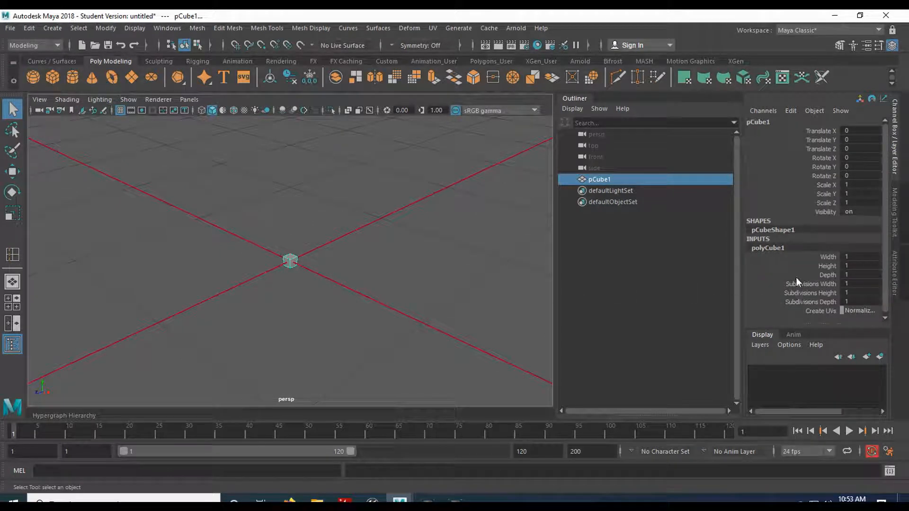
double_click(851, 267)
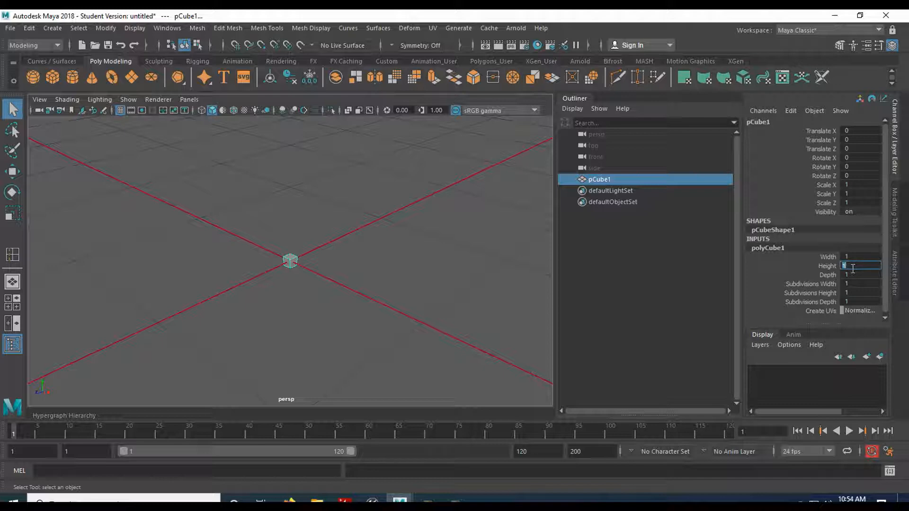
text(210)
key(Return)
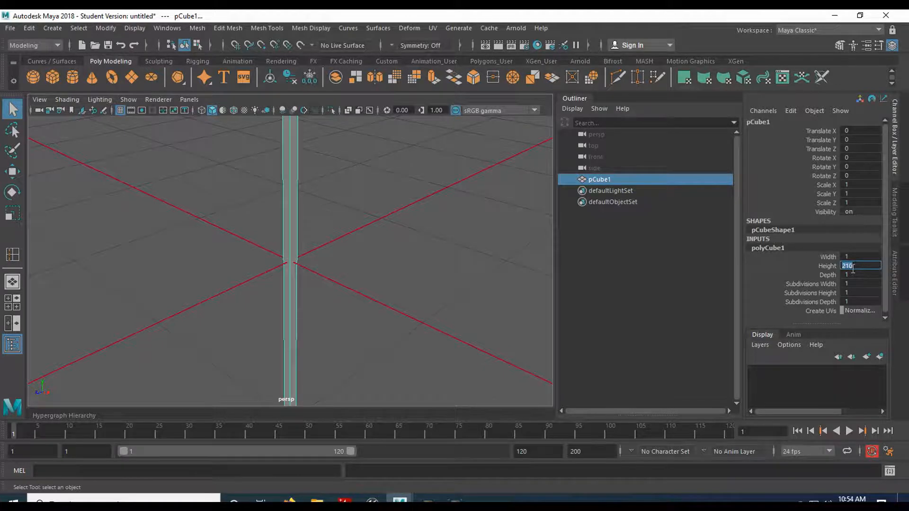
scroll(347, 338, down, 3)
key(f)
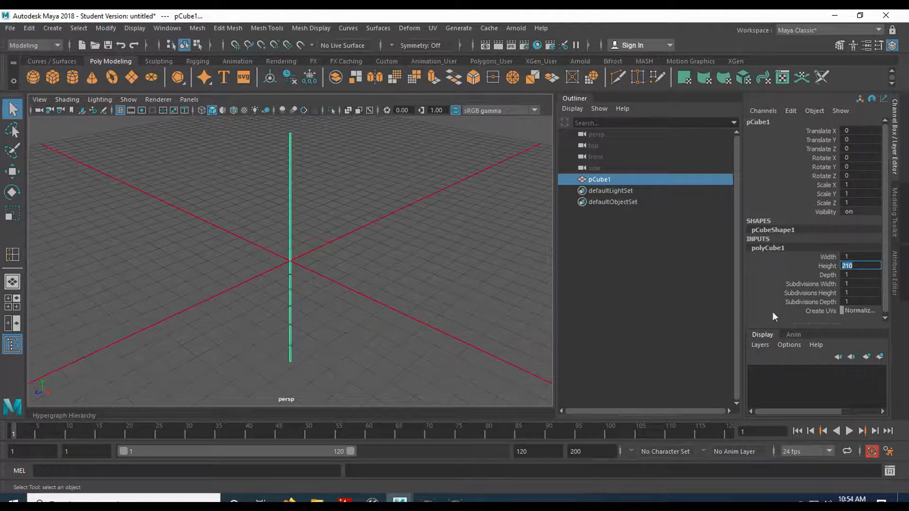
Step: Set the cube's width to 100 and its depth to 10 to form a door slab
click(852, 257)
text(100)
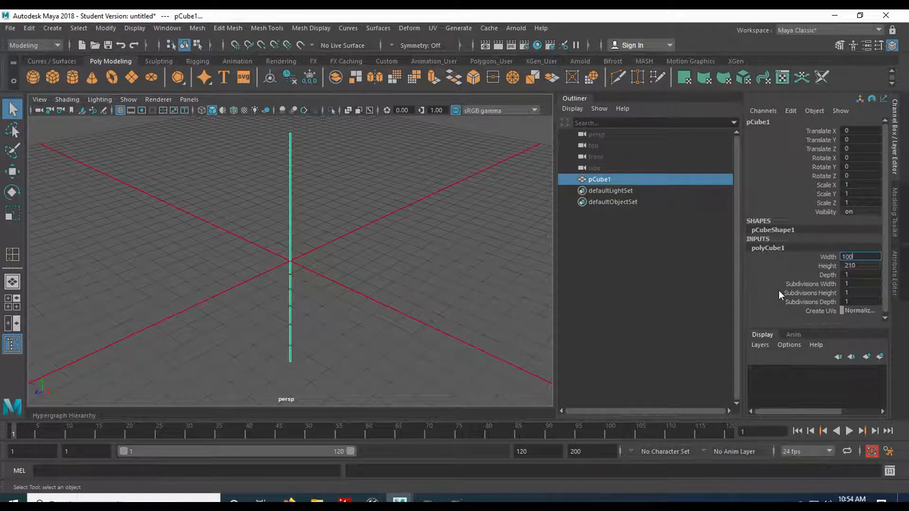
key(Return)
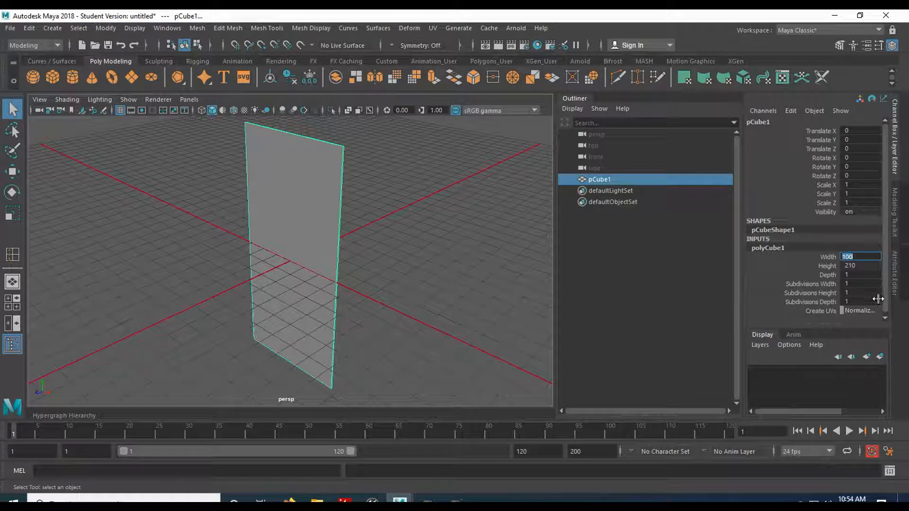
click(847, 275)
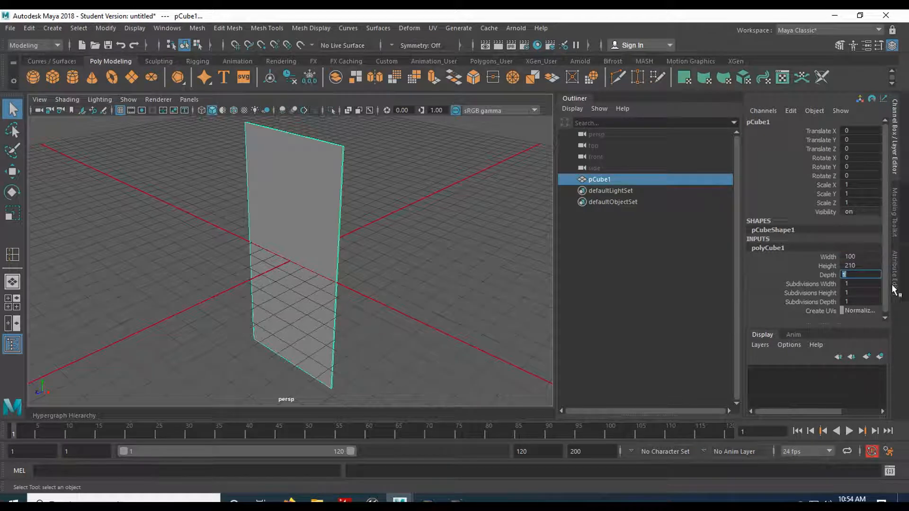
text(20)
key(Return)
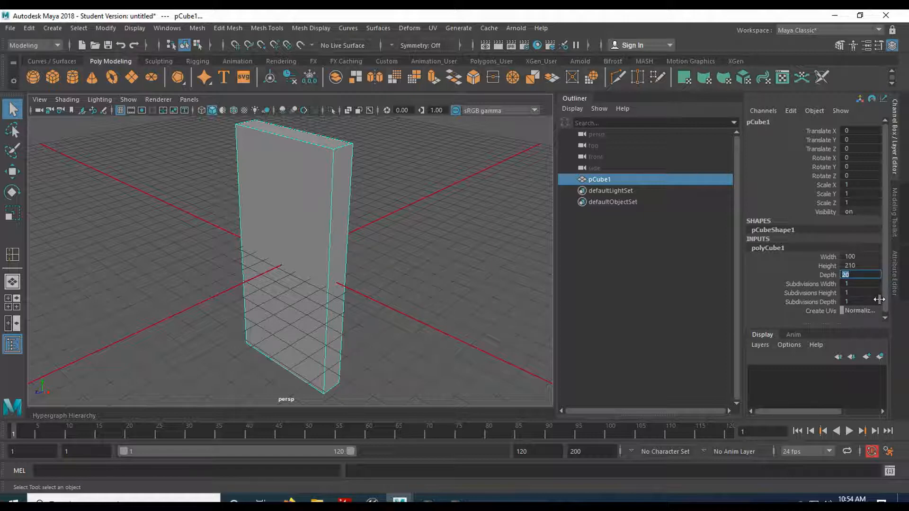
text(0)
key(Return)
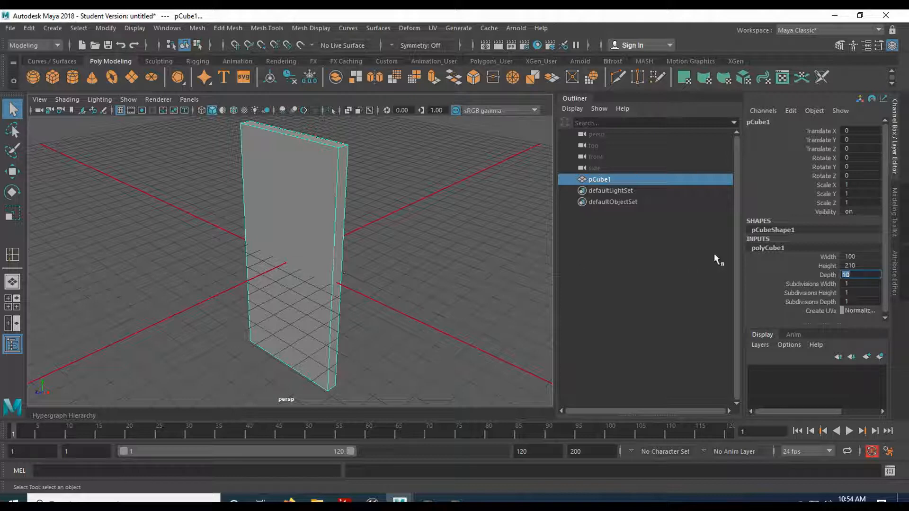
Step: Position the door slab on the grid at the origin with Translate Y 105 and Translate X 50
click(847, 140)
key(Return)
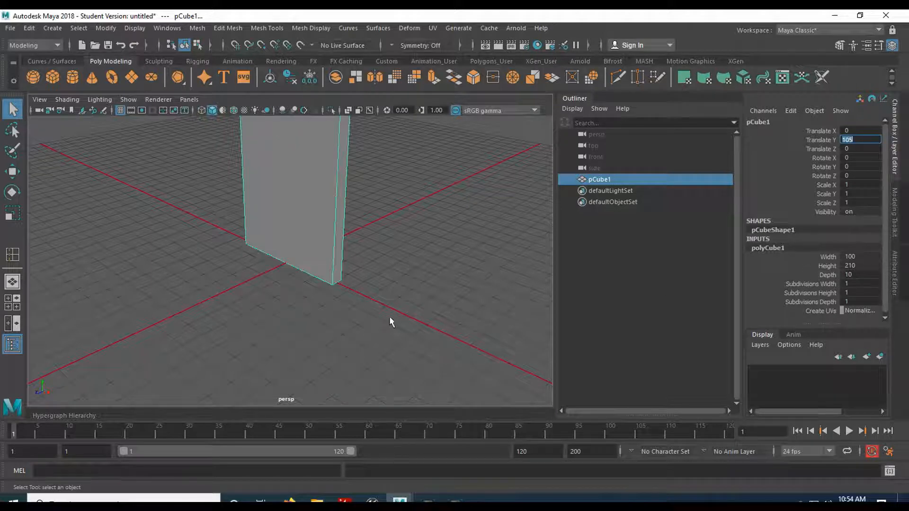
alt+drag(412, 305, 390, 229)
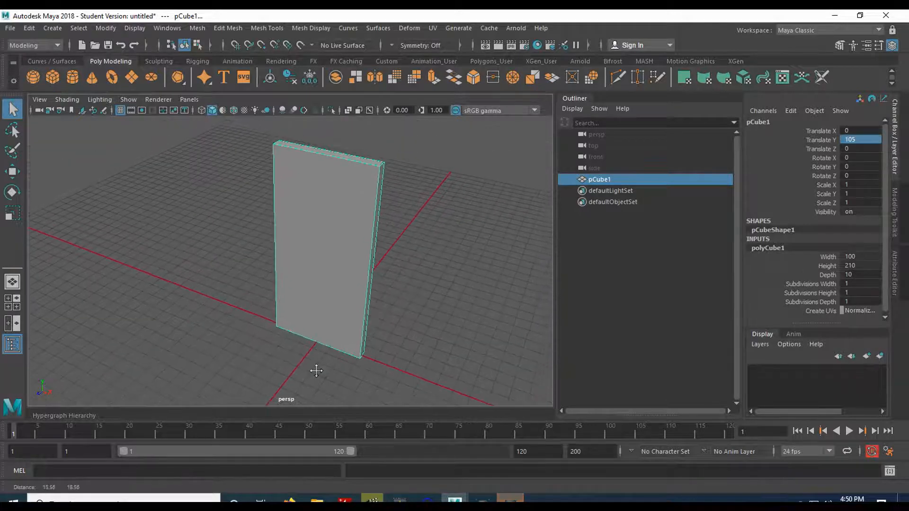
alt+drag(314, 367, 339, 400)
alt+drag(313, 368, 252, 322)
drag(282, 356, 331, 371)
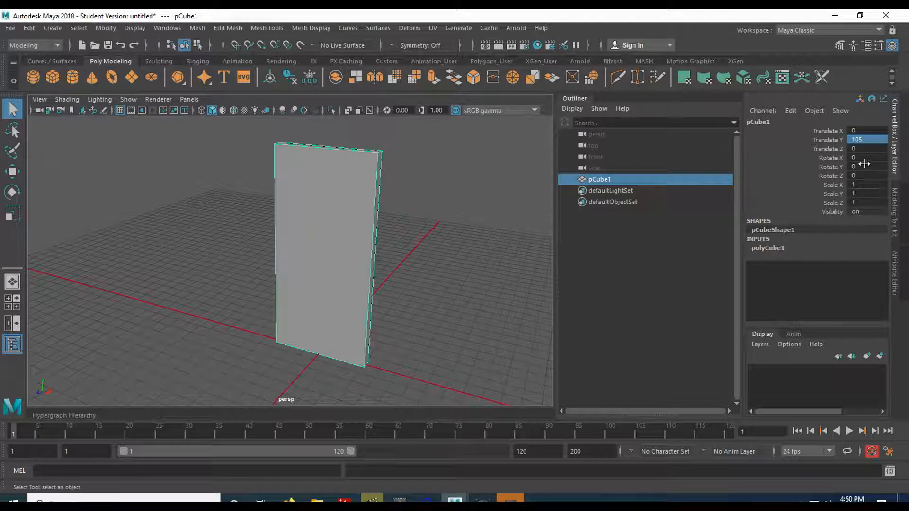
double_click(859, 131)
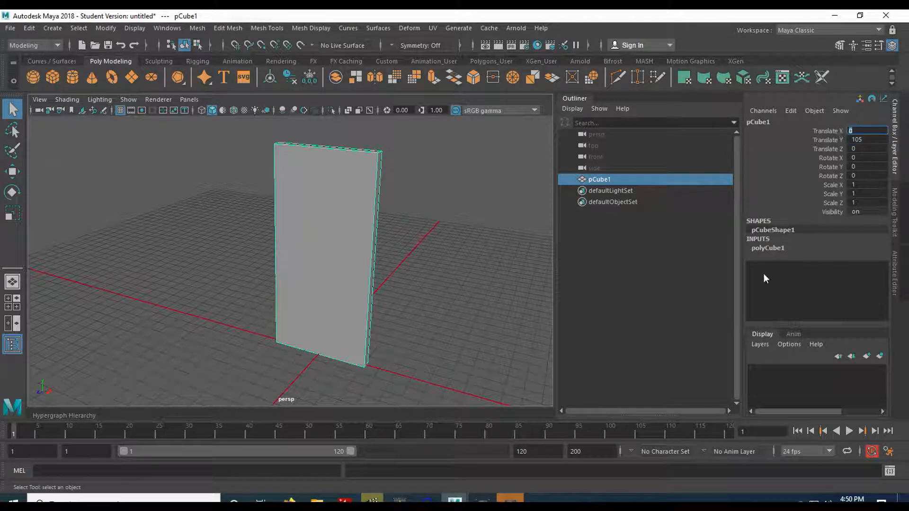
click(771, 249)
double_click(852, 131)
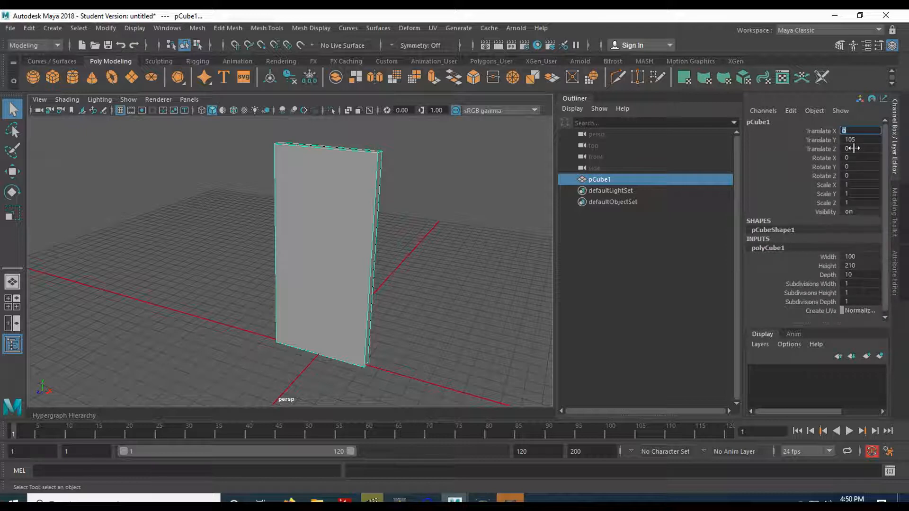
text(50)
key(Return)
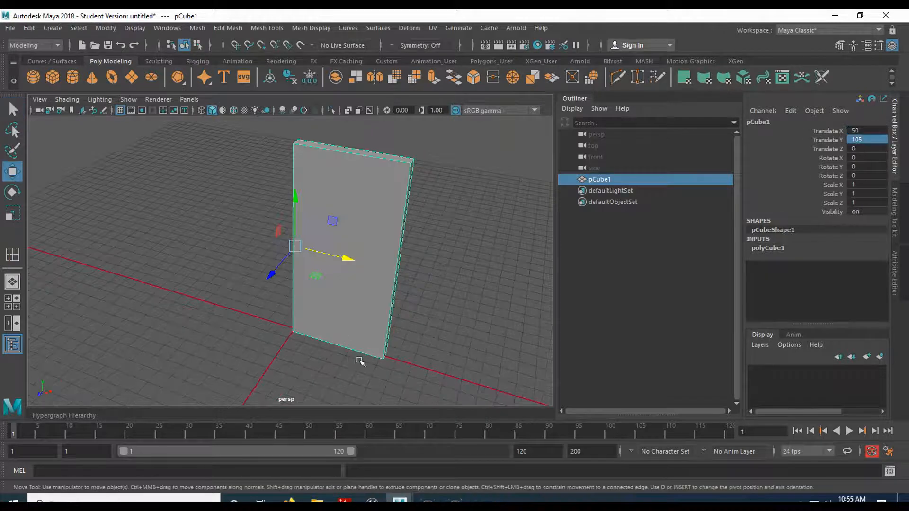
Step: Move the door's pivot down to the base of its hinge edge at the origin, using vertex snapping
scroll(309, 290, up, 5)
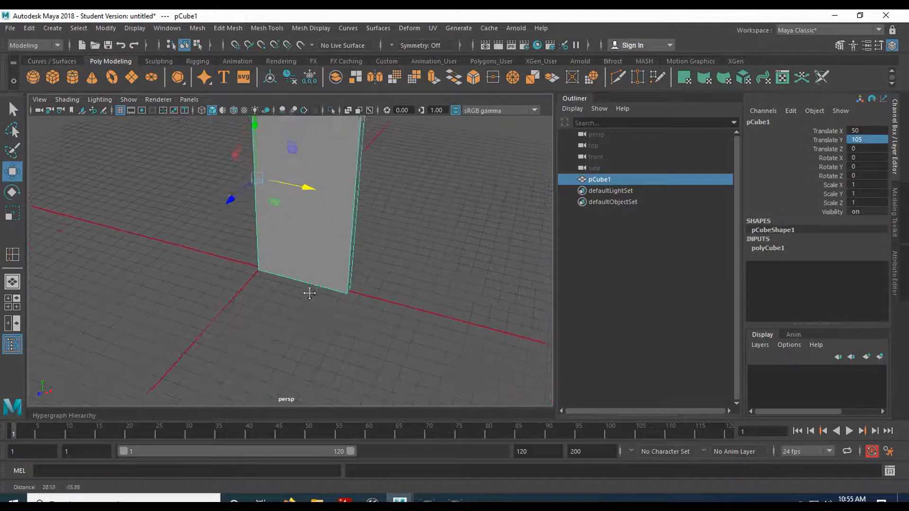
mouse_move(298, 306)
alt+mouse_down()
mouse_move(327, 294)
mouse_move(312, 294)
alt+mouse_up()
drag(194, 245, 301, 321)
alt+middle_drag(296, 209, 304, 286)
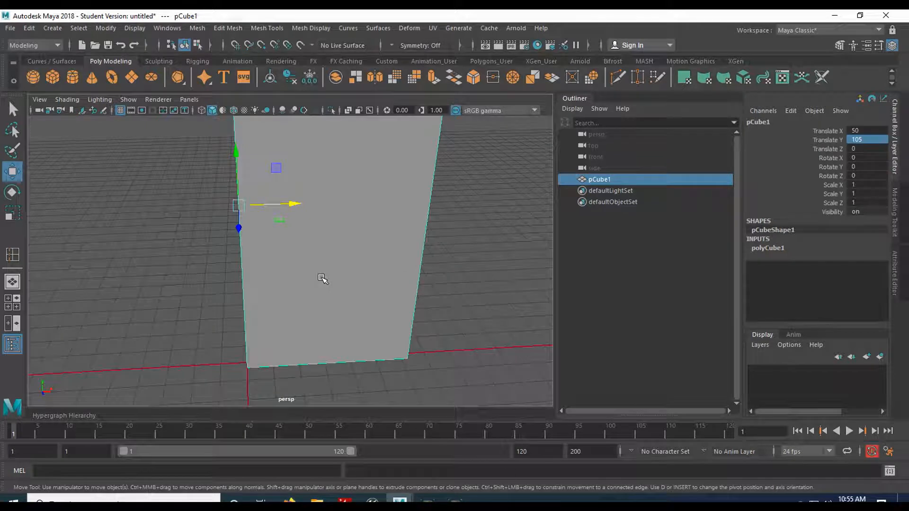
key(d)
alt+drag(162, 299, 207, 294)
key(v)
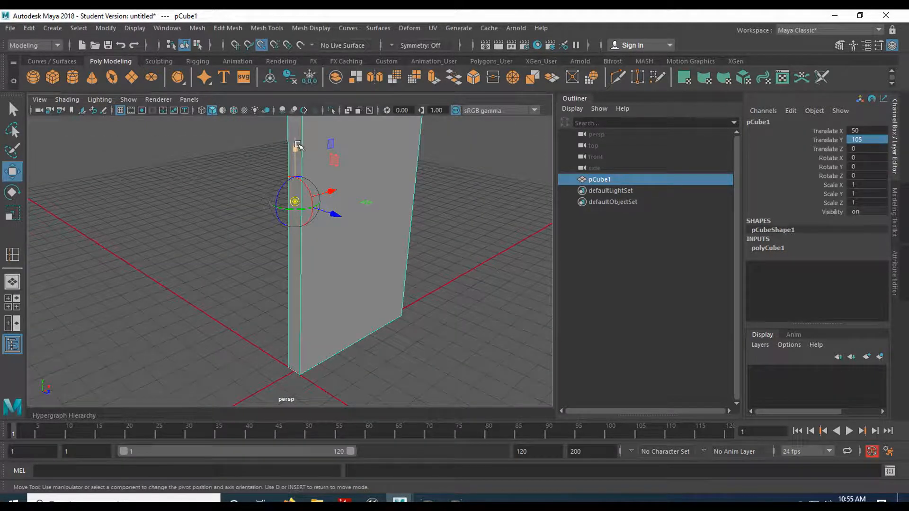
drag(296, 144, 219, 376)
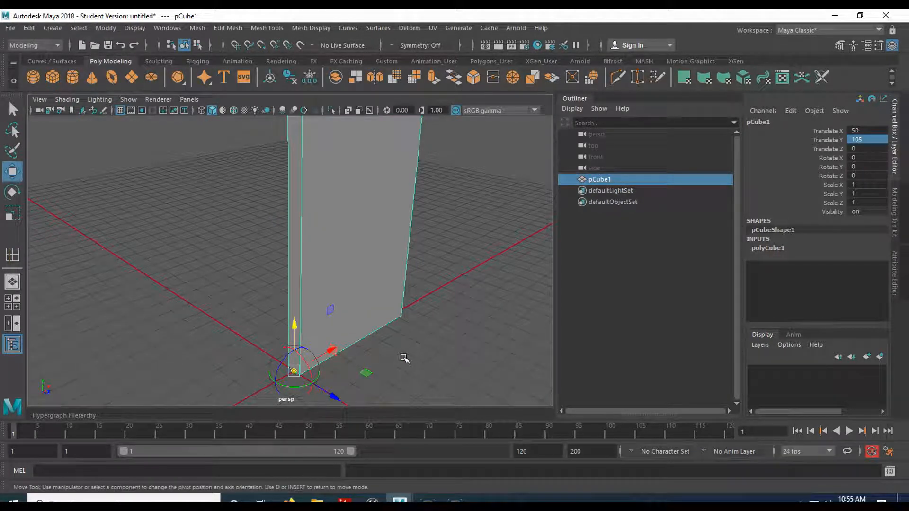
Step: Test the hinge-edge pivot by rotating the door about -71° around Y, and undo the rotation
alt+drag(404, 361, 359, 357)
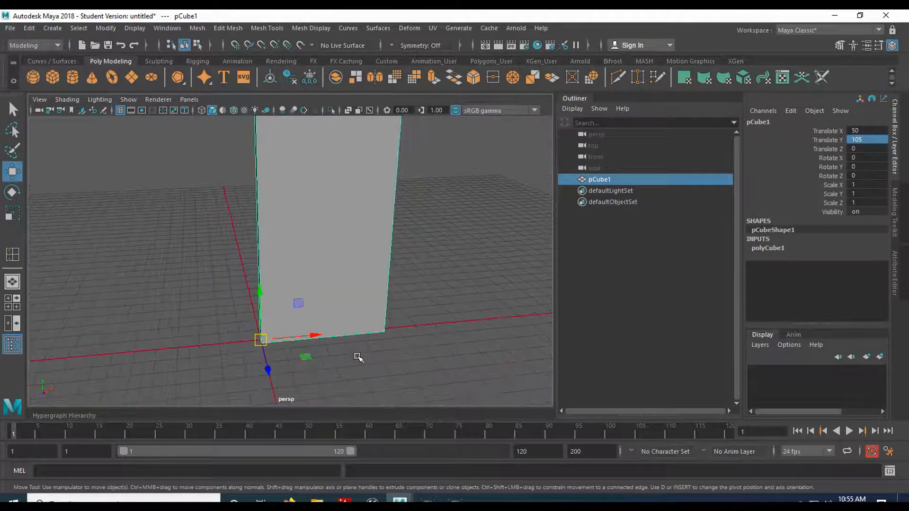
key(e)
drag(284, 367, 222, 359)
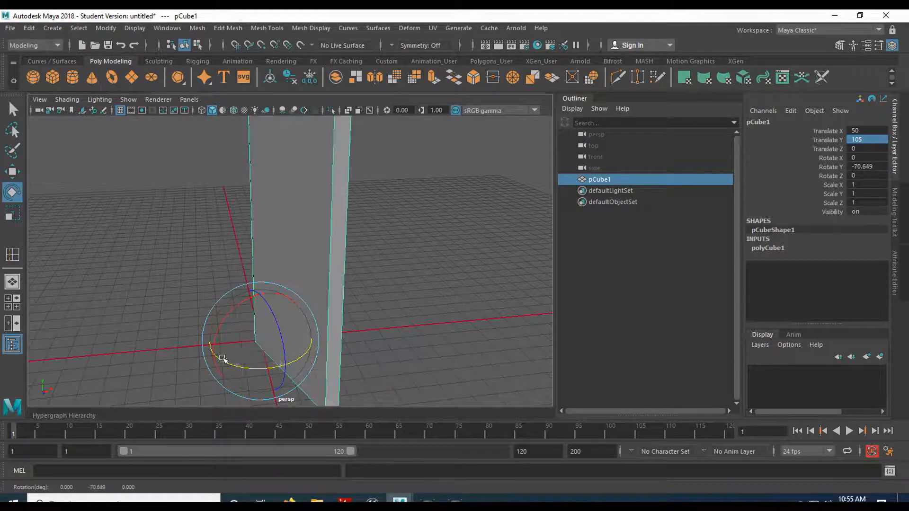
key(ctrl+z)
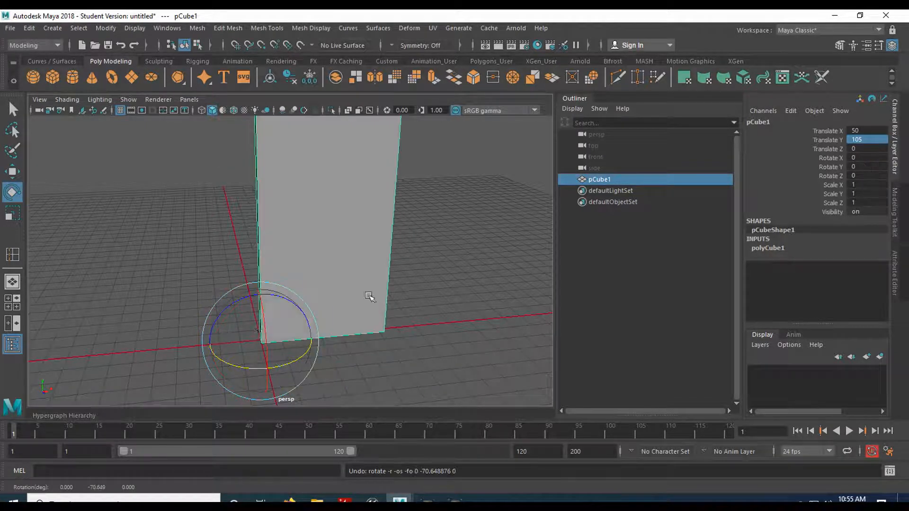
Step: Try the pivot farther along X from the hinge edge with a Y rotation of about 47°, and undo both changes
key(w)
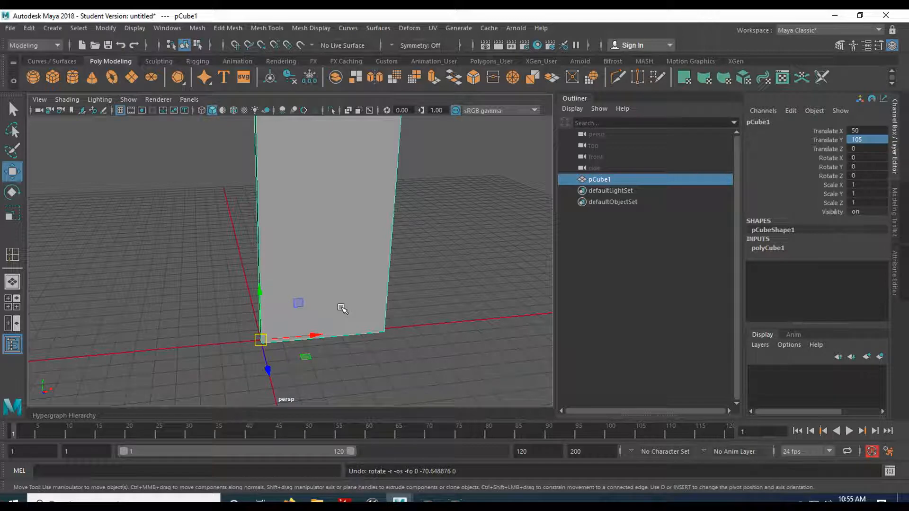
key(e)
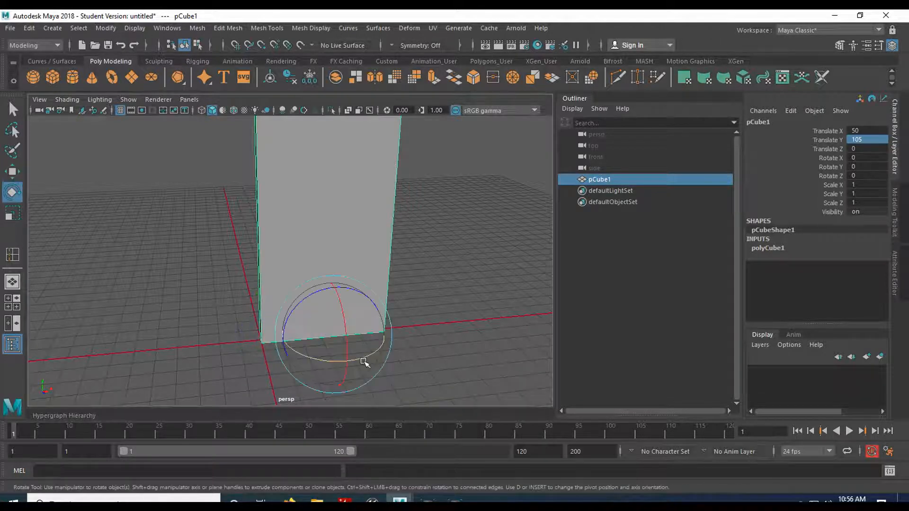
drag(365, 361, 425, 339)
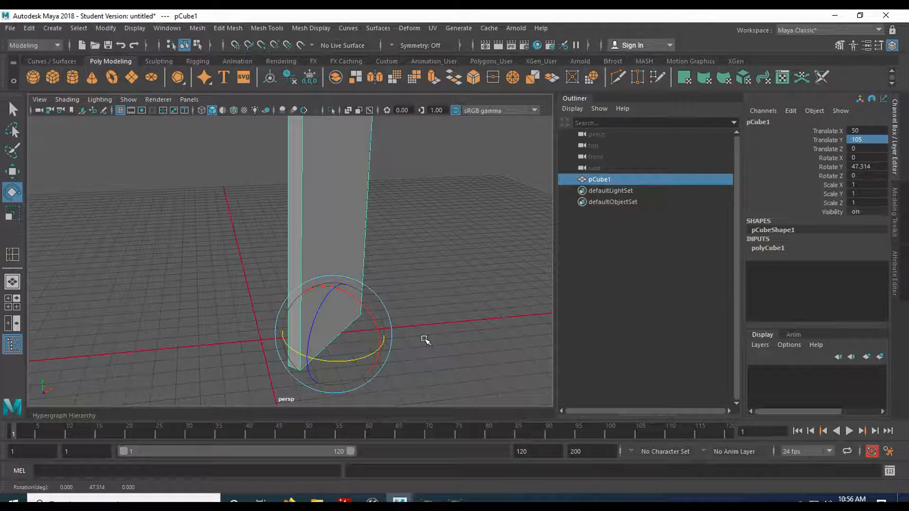
key(ctrl+z)
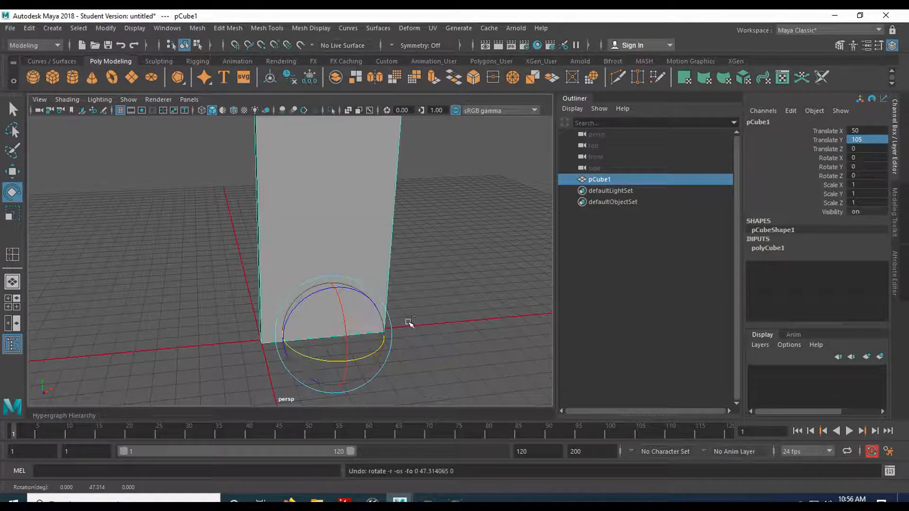
key(ctrl+z)
key(w)
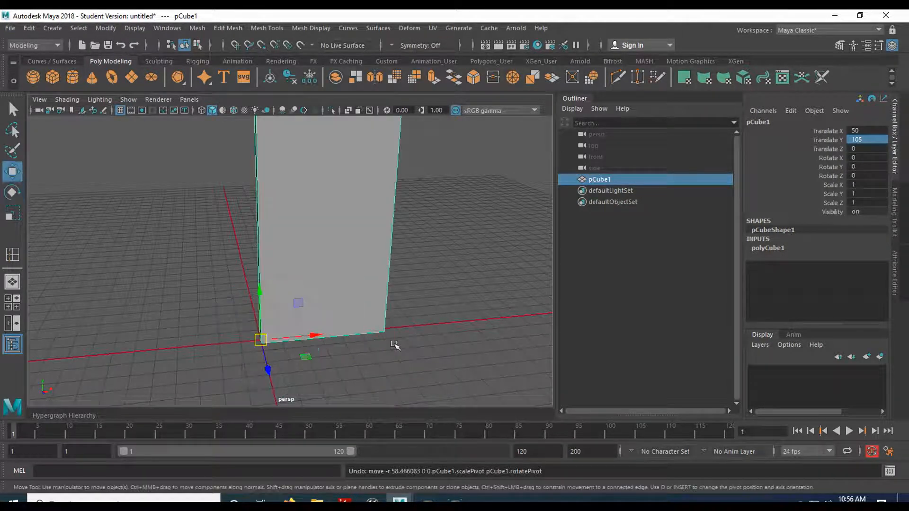
Step: Create a polygon sphere and move it along X to about 138.6, beside the door
alt+drag(385, 301, 291, 333)
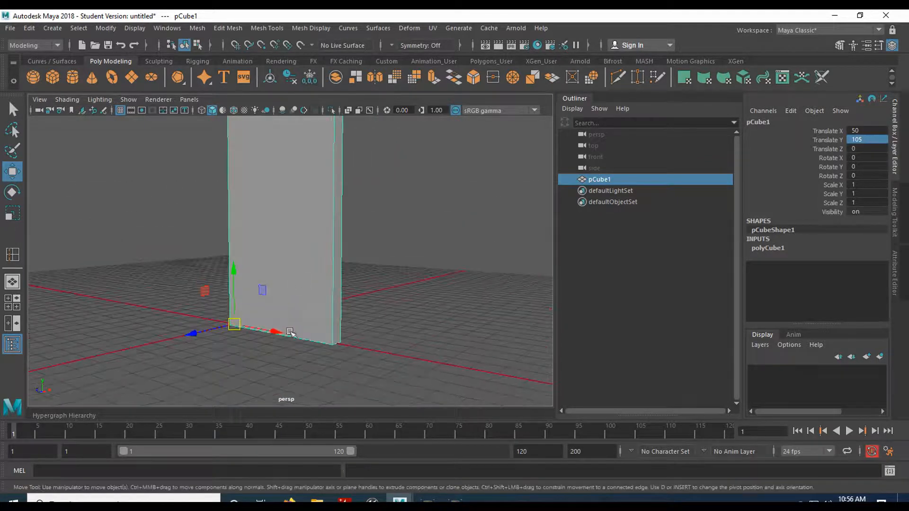
drag(163, 284, 275, 326)
alt+drag(286, 249, 302, 252)
scroll(302, 252, down, 4)
alt+middle_drag(302, 252, 297, 292)
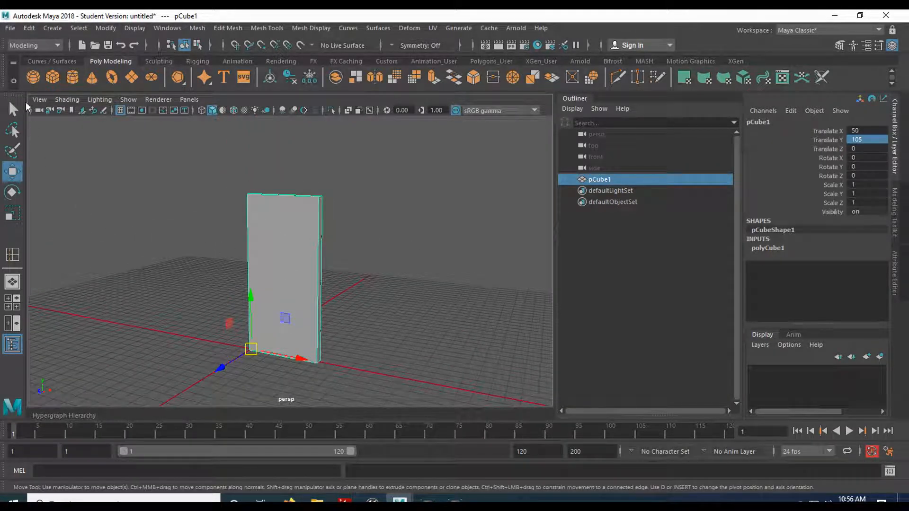
click(30, 82)
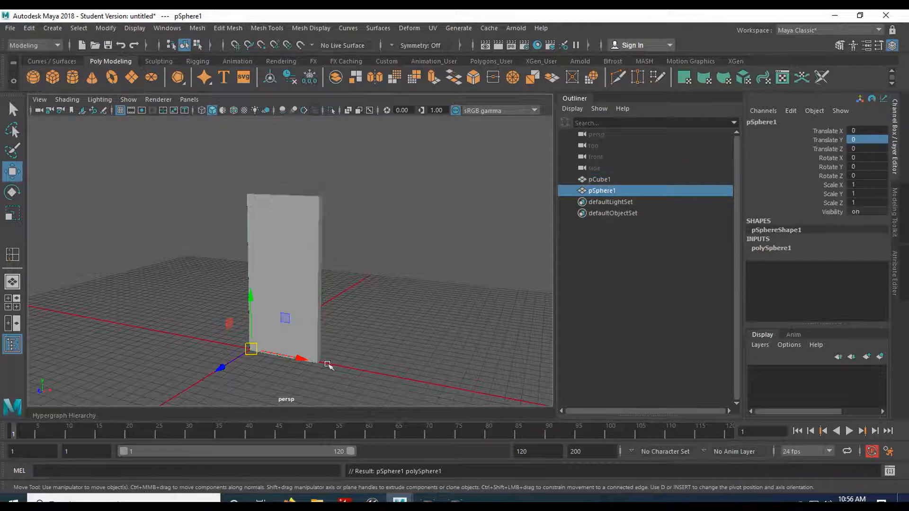
drag(309, 368, 403, 379)
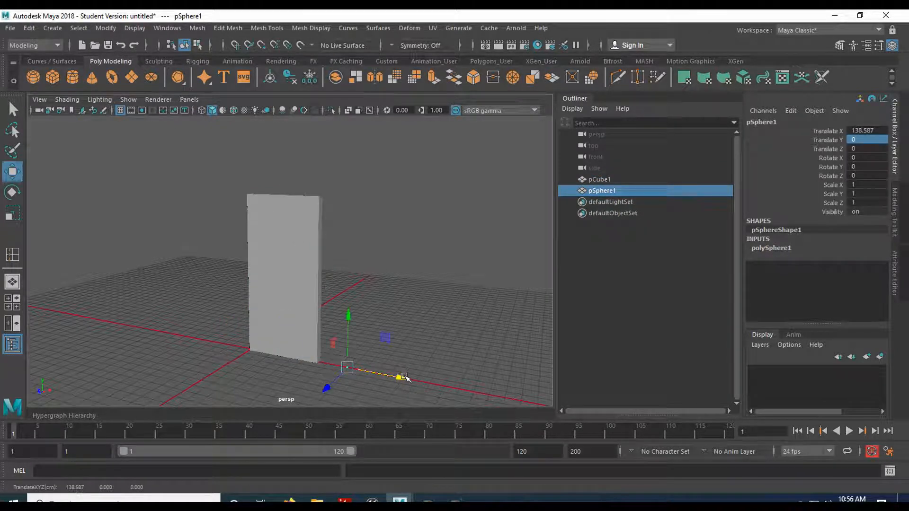
Step: Set the sphere's radius to 4.5 in its polySphere1 construction inputs
click(777, 248)
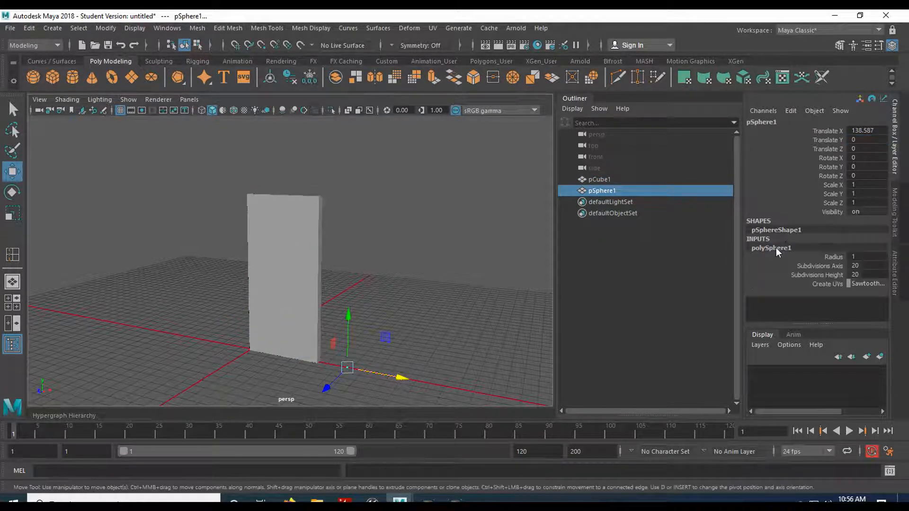
click(834, 257)
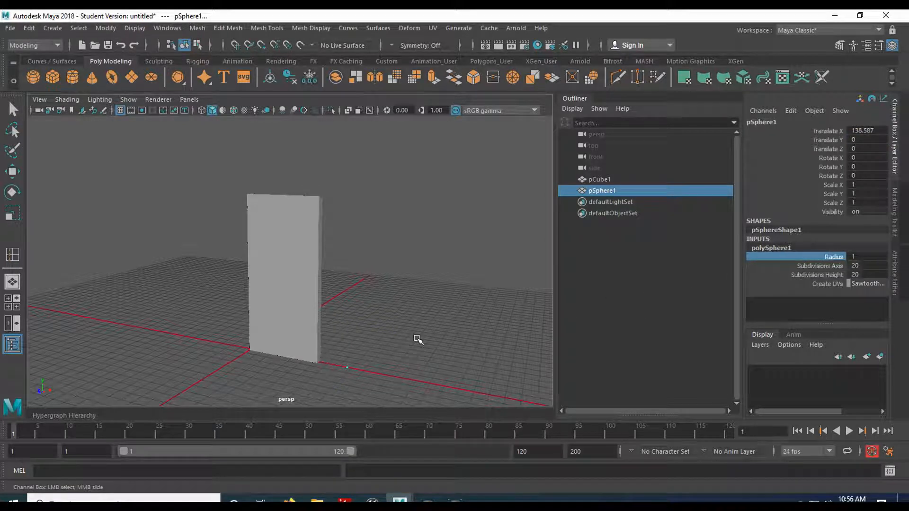
middle_drag(421, 335, 435, 334)
click(866, 258)
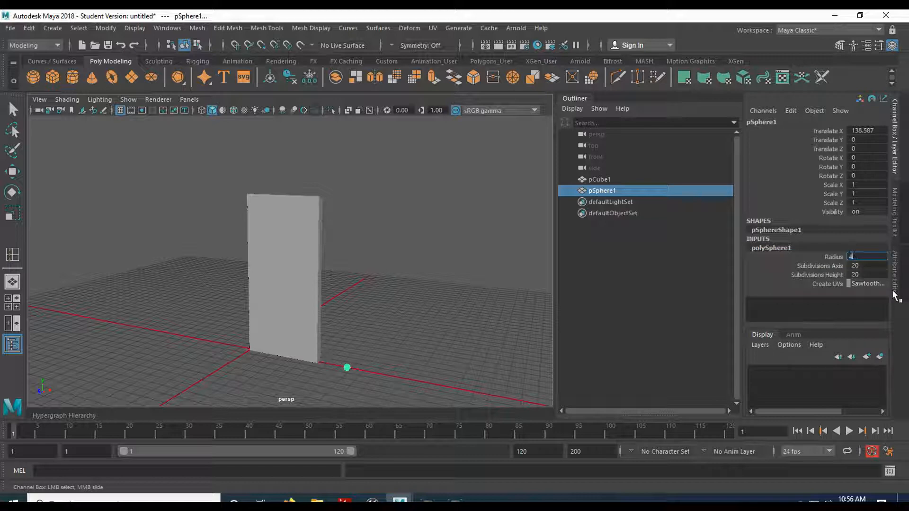
text(4.5)
key(Return)
key(w)
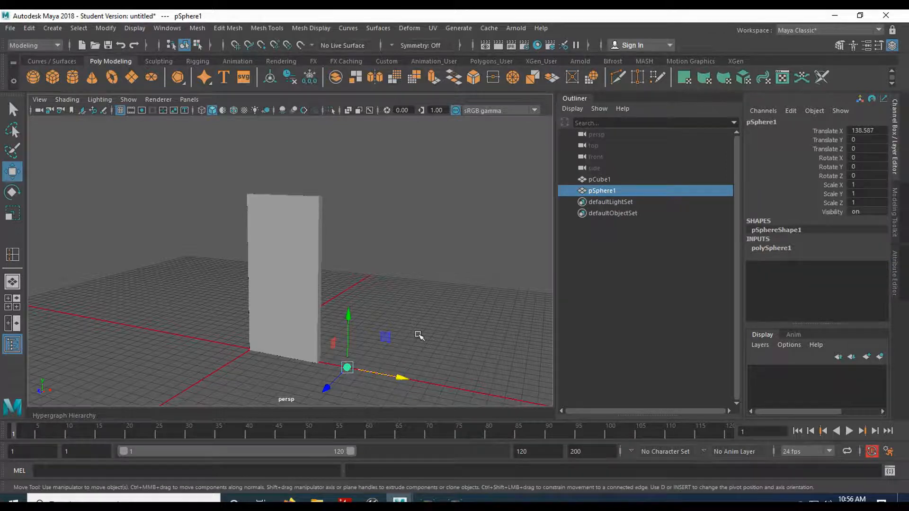
Step: In the front view, flatten the sphere's bottom by vertex-snapping its lower rows of vertices vertically onto the row just above them
key(space)
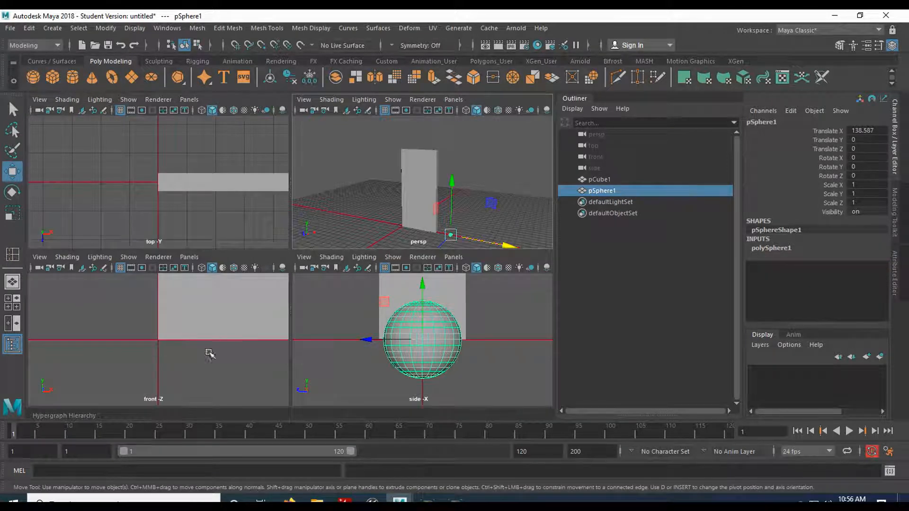
key(space)
key(f)
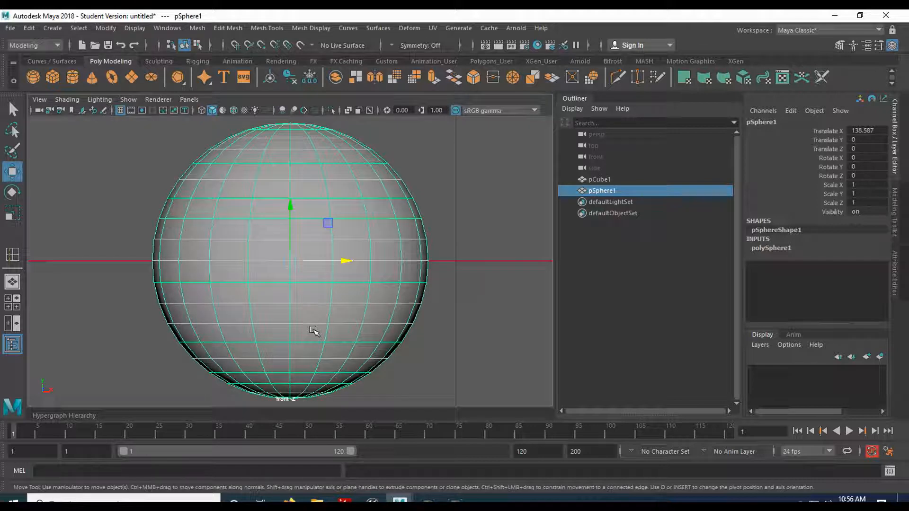
alt+middle_drag(415, 373, 444, 340)
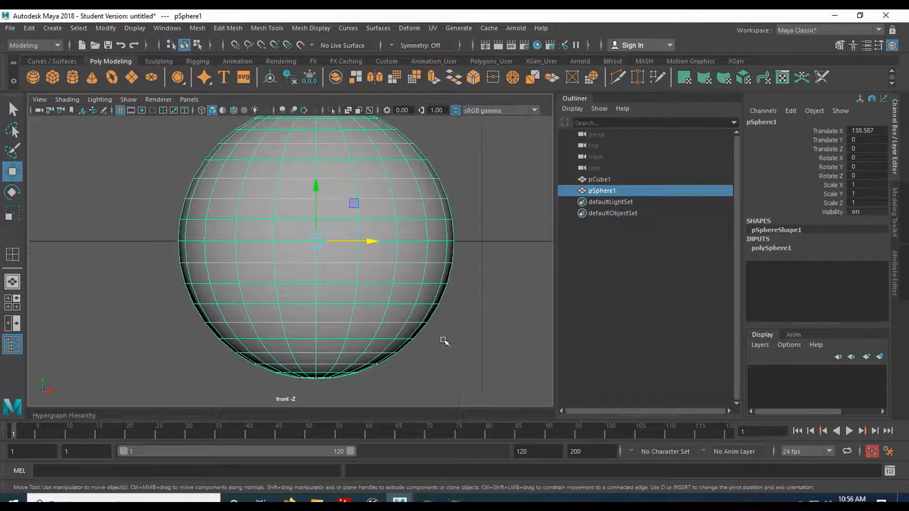
right_click(392, 326)
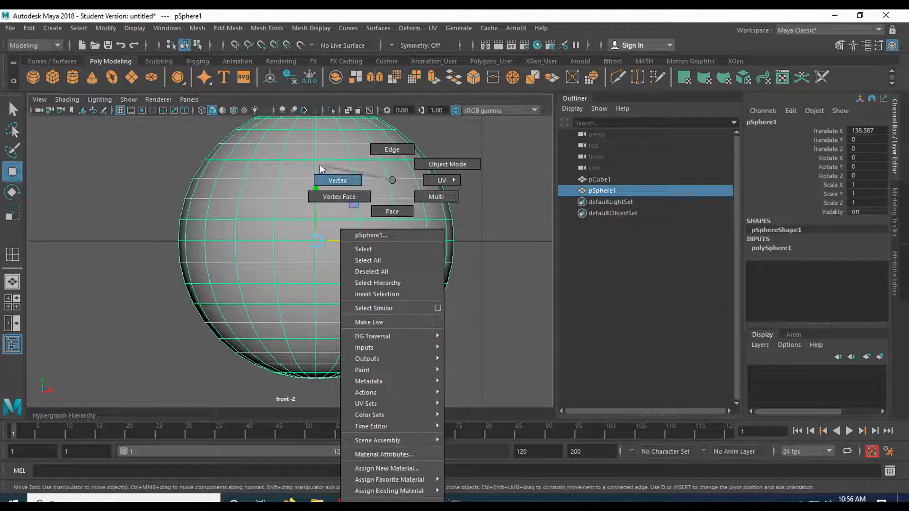
click(337, 180)
drag(171, 385, 464, 295)
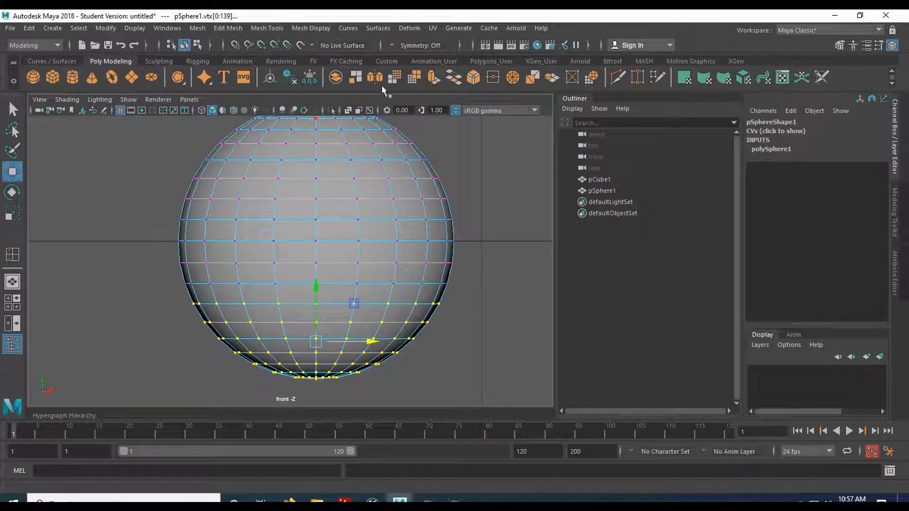
key(v)
drag(316, 287, 314, 284)
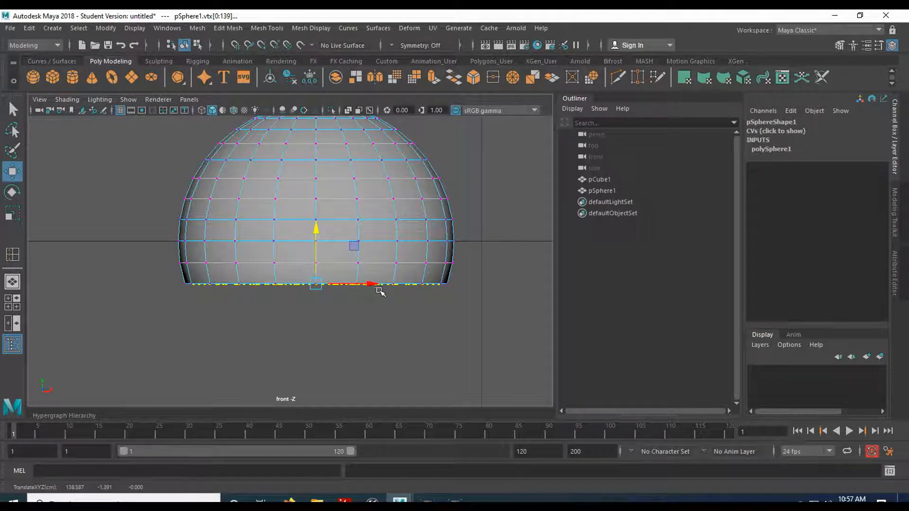
Step: Check the Move tool's snap settings, including the Retain component spacing option
click(880, 46)
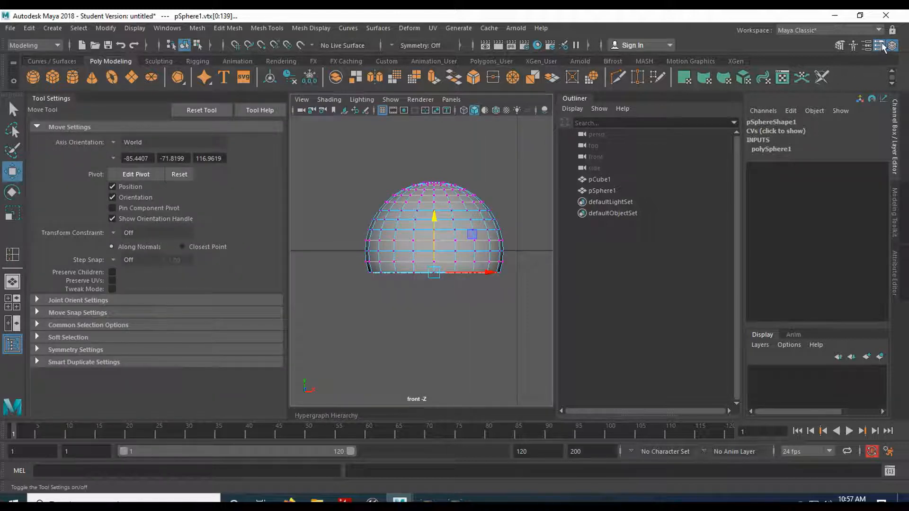
click(38, 313)
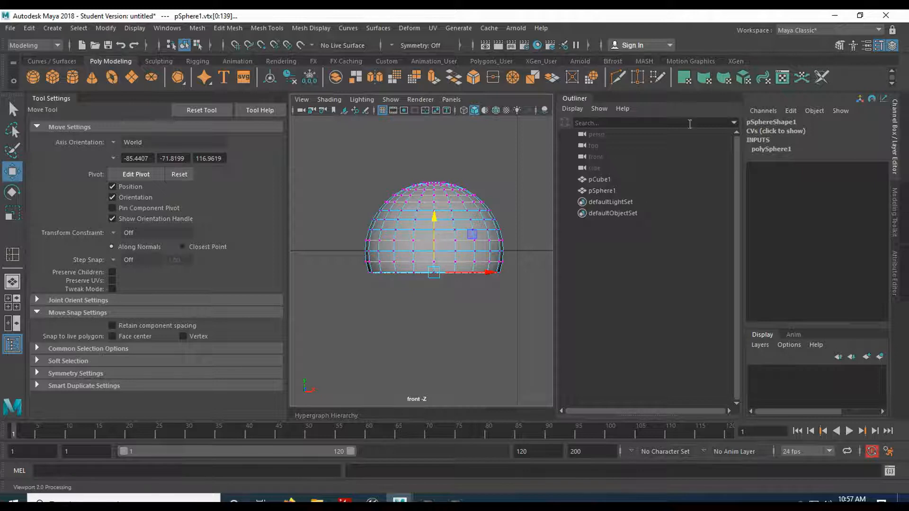
click(878, 45)
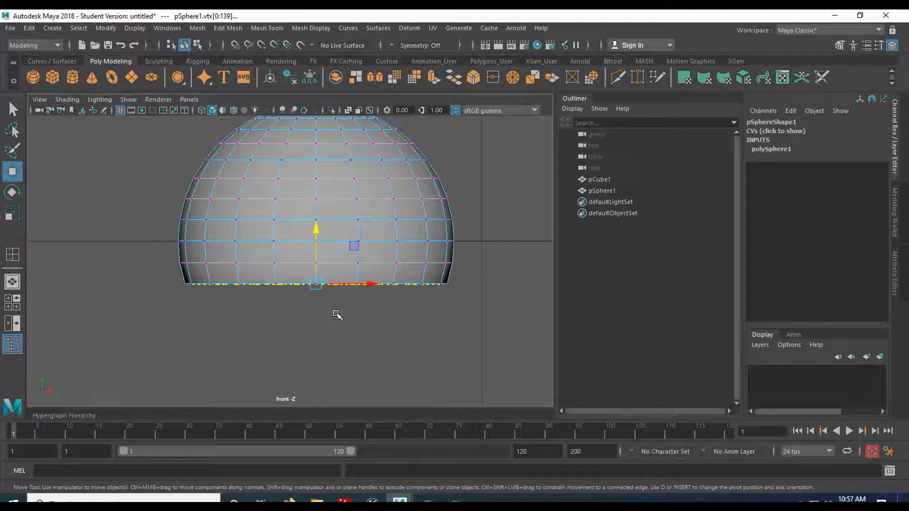
Step: Select the central disc of faces on the sphere's flattened underside with the Paint Selection tool in the perspective view
key(space)
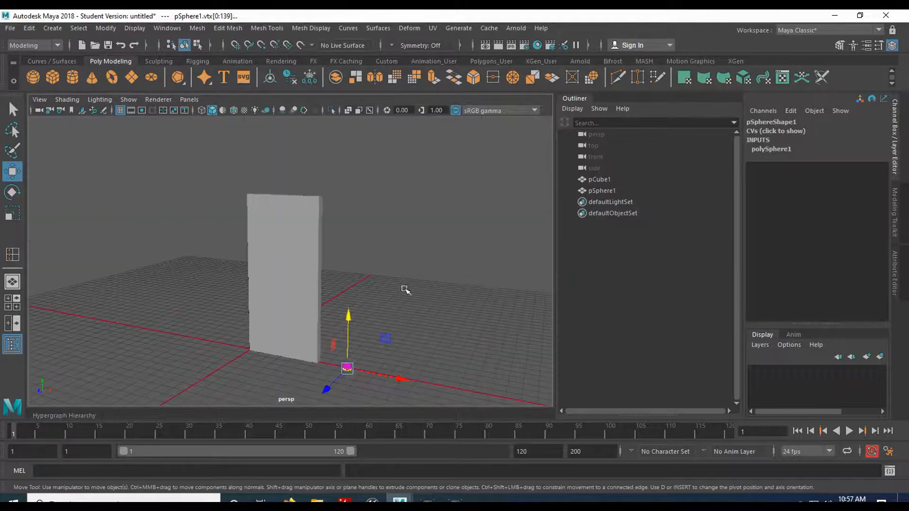
key(f)
alt+drag(337, 348, 349, 300)
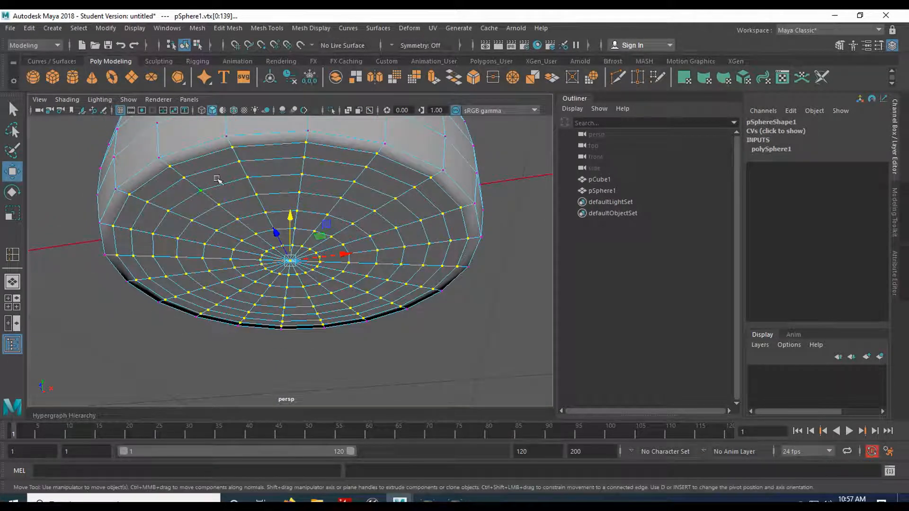
click(14, 152)
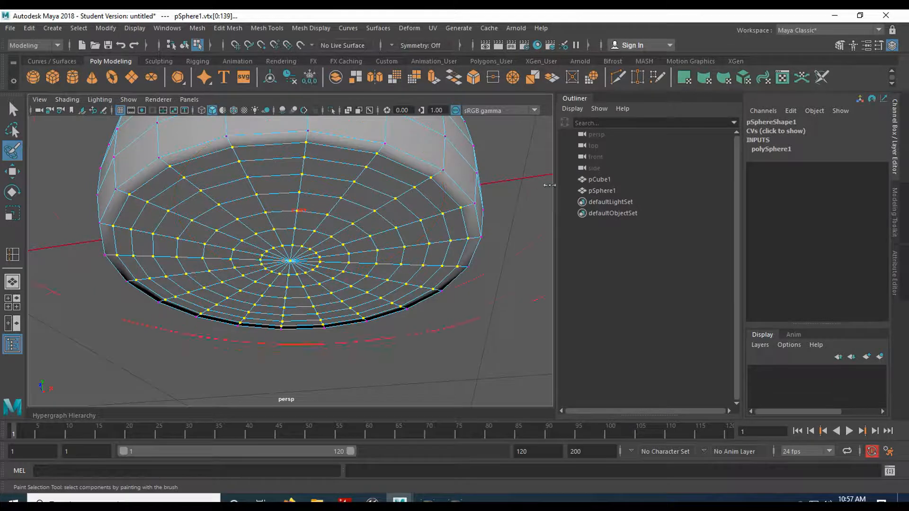
mouse_move(674, 164)
mouse_down()
mouse_move(468, 210)
mouse_move(331, 206)
mouse_up()
right_drag(294, 234, 290, 211)
mouse_move(310, 257)
mouse_down()
mouse_move(313, 246)
mouse_move(264, 256)
mouse_move(272, 275)
mouse_move(309, 224)
mouse_move(374, 265)
mouse_move(265, 286)
mouse_move(236, 264)
mouse_move(230, 227)
mouse_move(293, 228)
mouse_move(320, 265)
mouse_move(288, 285)
mouse_move(291, 246)
mouse_move(258, 253)
mouse_move(275, 236)
mouse_move(286, 261)
mouse_up()
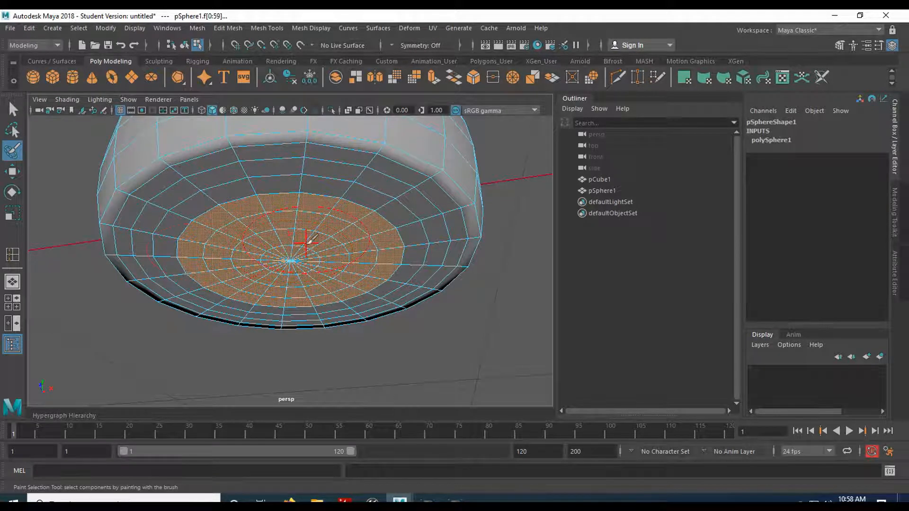
key(q)
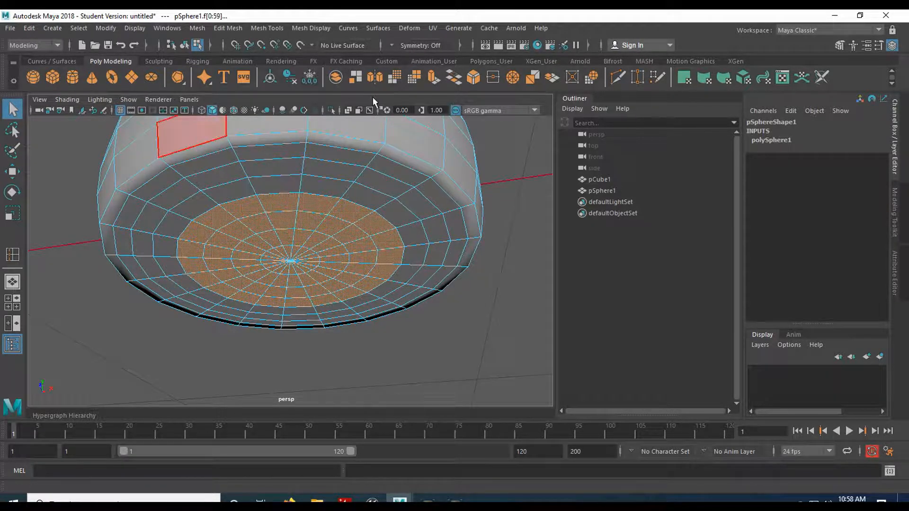
Step: Extrude the selected underside faces downward by about 3.9 to form the knob's neck
click(435, 79)
drag(335, 298, 340, 400)
scroll(313, 270, down, 3)
alt+drag(355, 243, 382, 265)
alt+middle_drag(420, 297, 414, 239)
scroll(412, 240, up, 2)
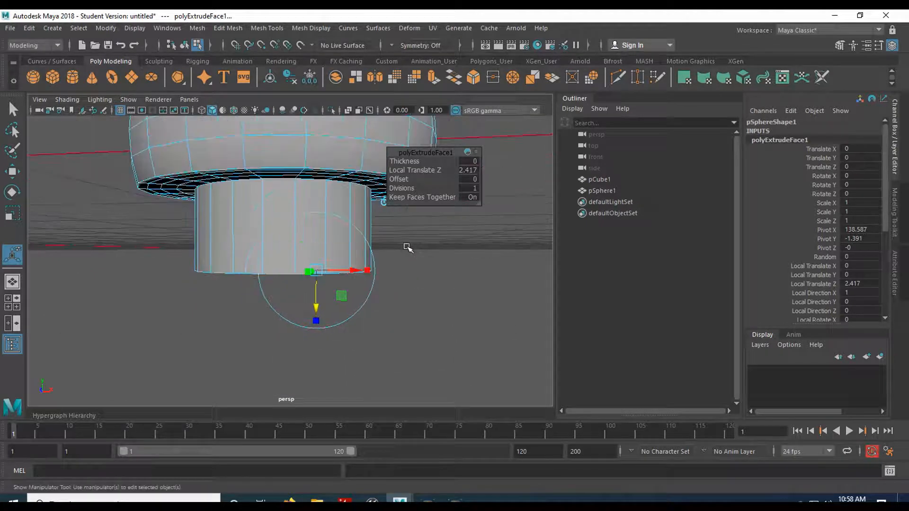
alt+drag(406, 247, 410, 242)
drag(313, 309, 310, 349)
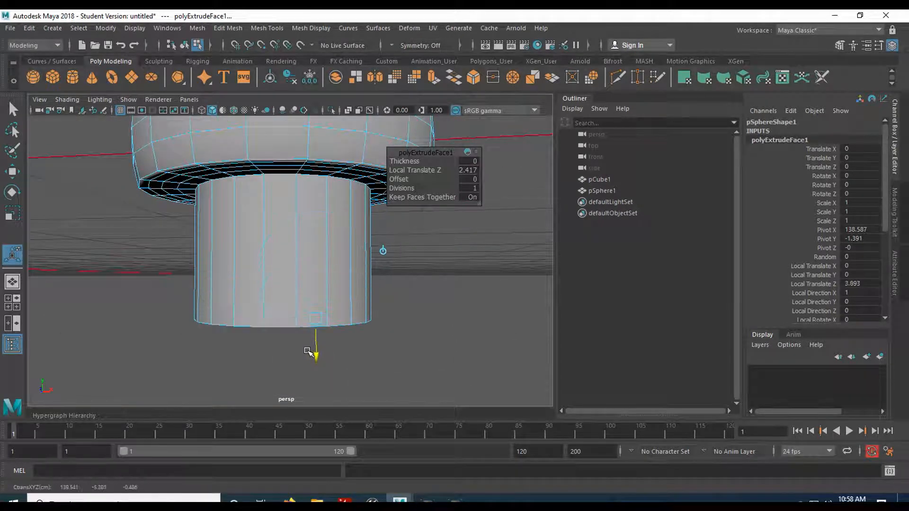
Step: Scale up the neck's end faces uniformly so the neck flares to nearly the width of the knob head
key(w)
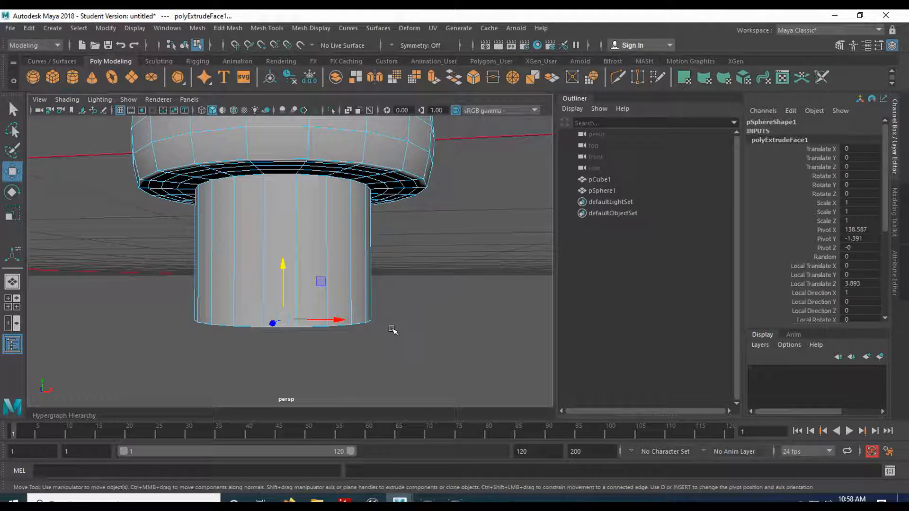
key(r)
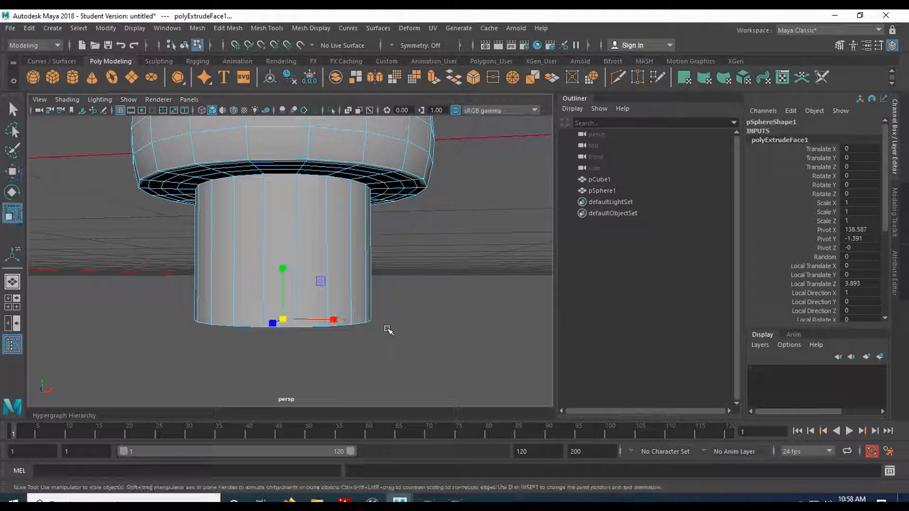
alt+drag(390, 297, 382, 310)
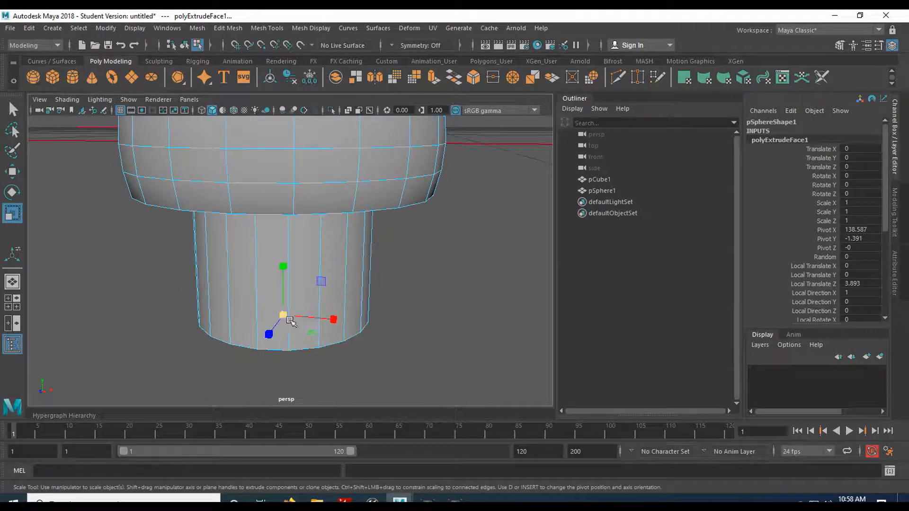
drag(284, 316, 369, 268)
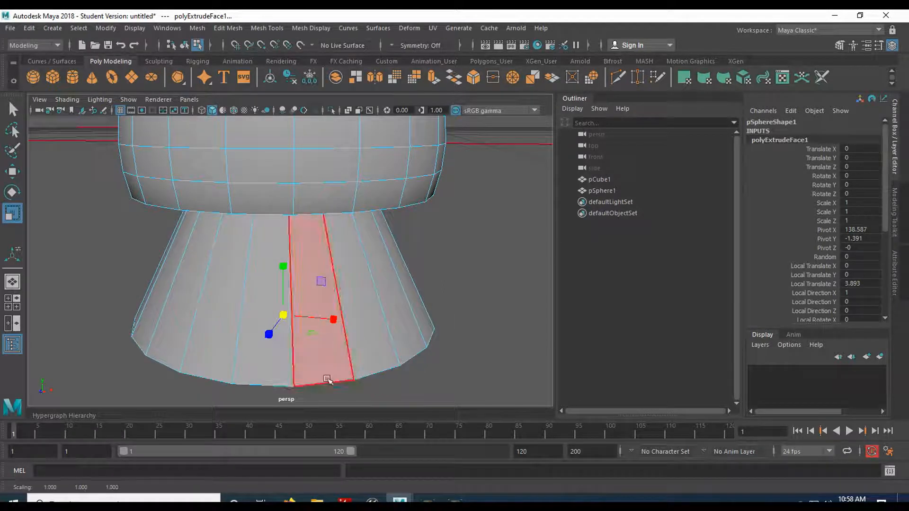
Step: Insert two edge loops around the flared neck, one at its bottom rim and one slightly above it
alt+middle_drag(432, 314, 434, 265)
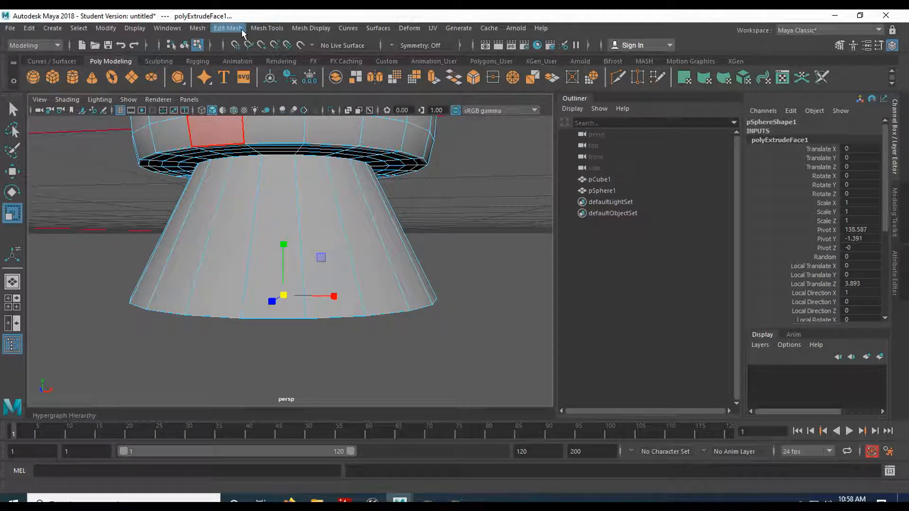
click(259, 29)
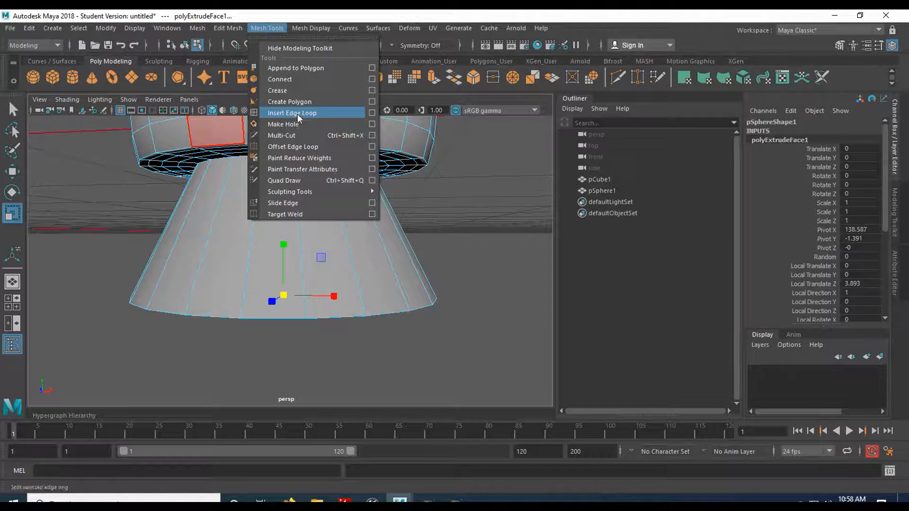
click(292, 113)
click(244, 316)
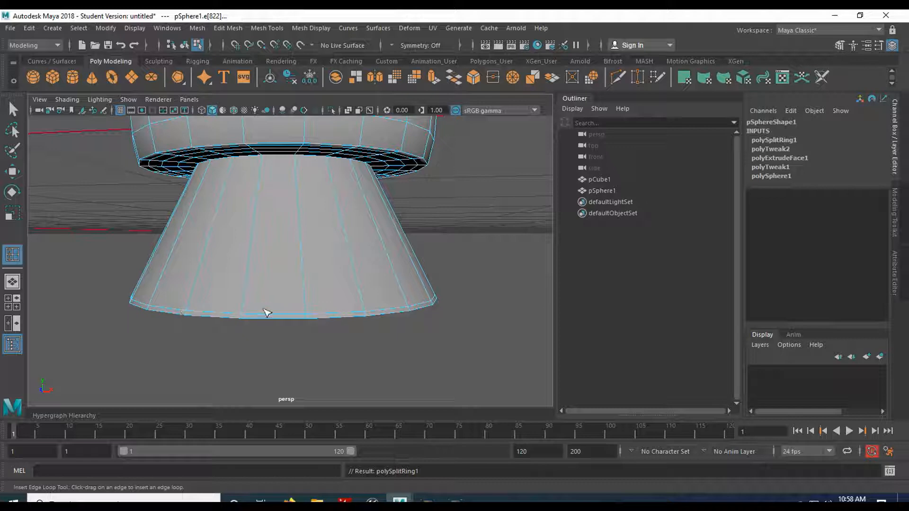
click(251, 291)
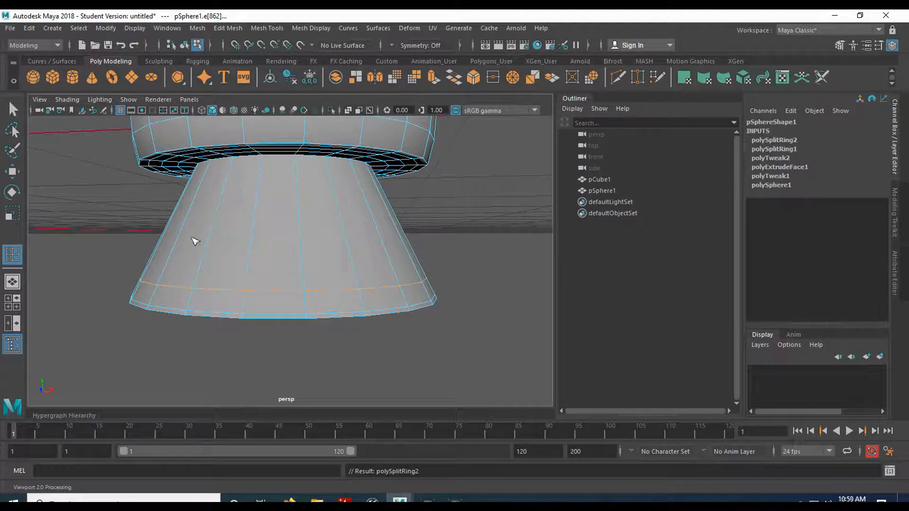
Step: Scale the upper edge loop inward to straighten the neck above a flared base plate, and return the knob to object mode
key(r)
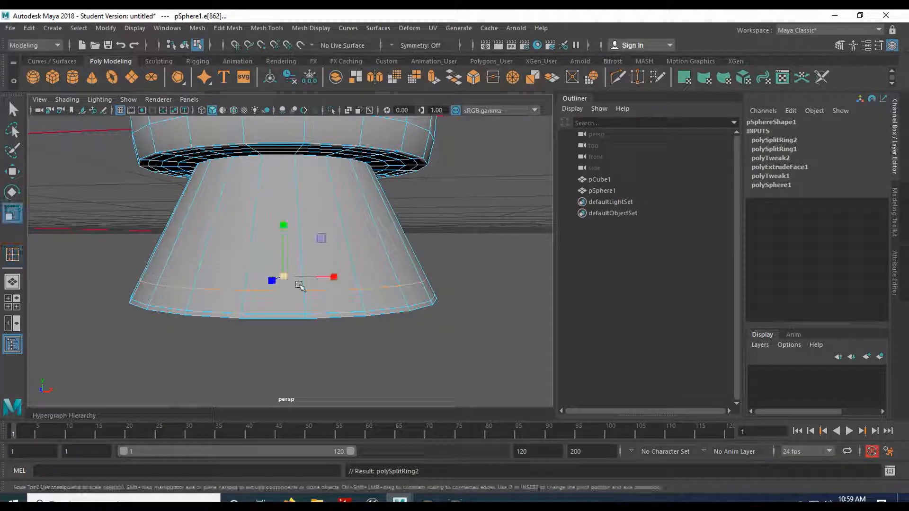
drag(284, 279, 226, 281)
alt+drag(379, 243, 356, 249)
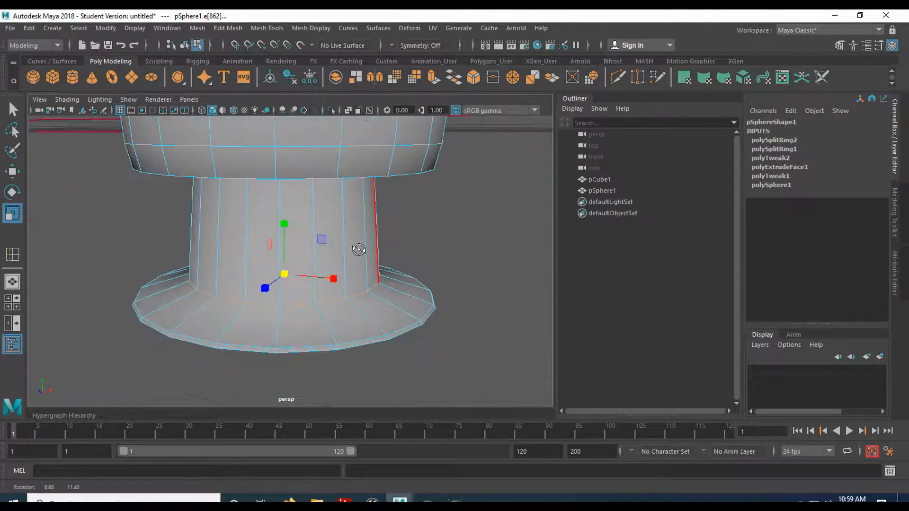
key(q)
alt+drag(302, 321, 345, 258)
right_drag(296, 180, 330, 166)
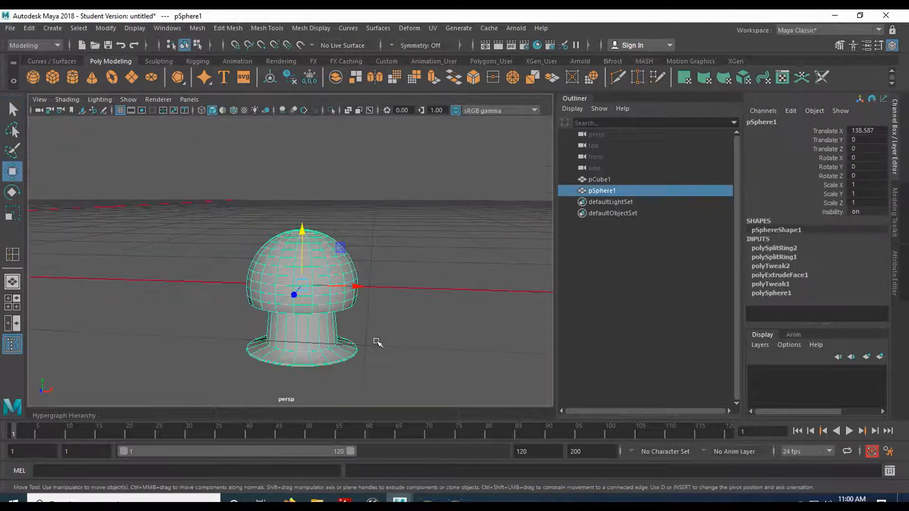
Step: Snap the knob's pivot to the bottom of its base plate, at about Y -5.28, using vertex snapping in the front view
key(space)
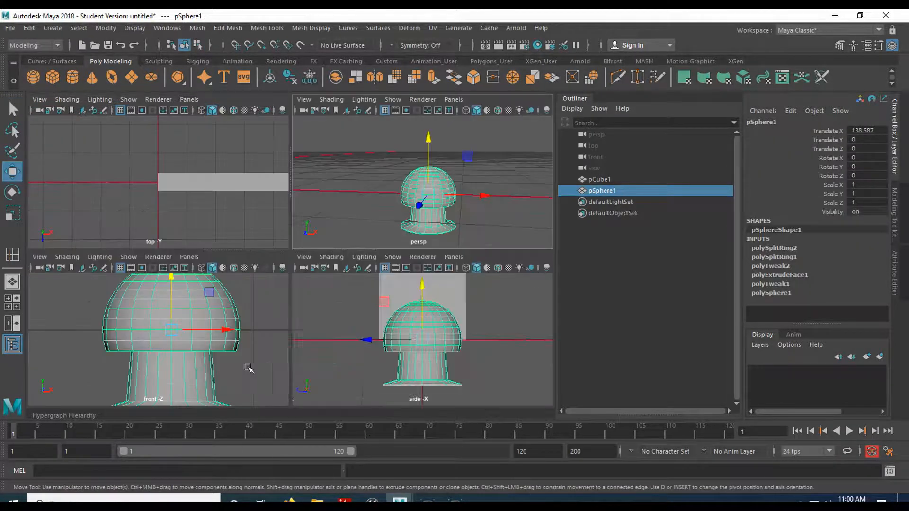
key(space)
scroll(420, 340, down, 3)
alt+middle_drag(419, 338, 421, 284)
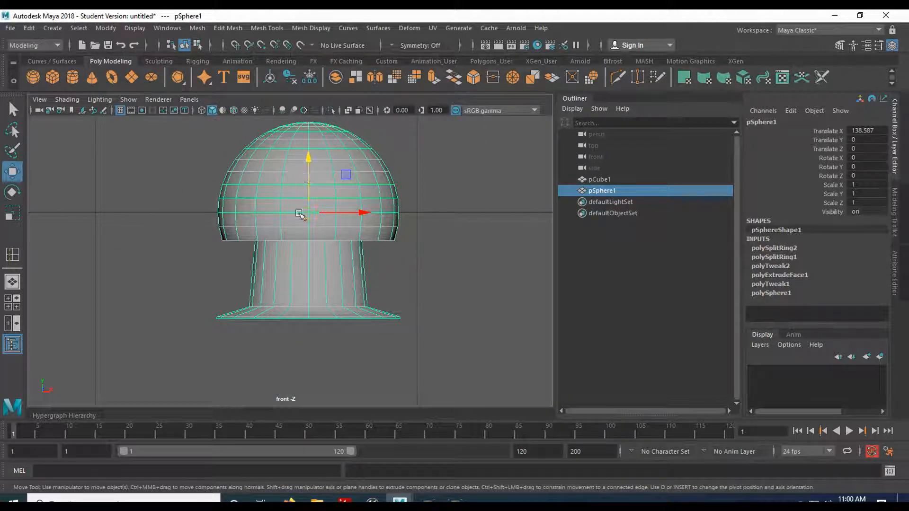
key(d)
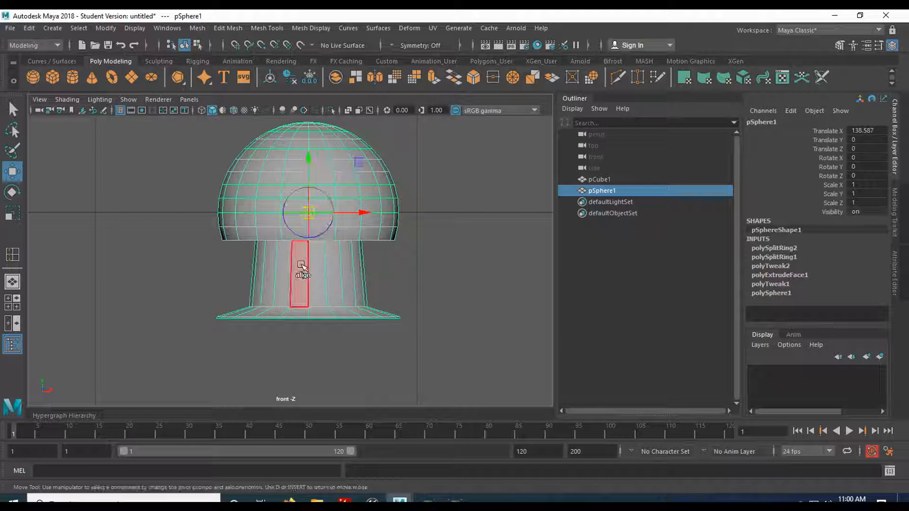
key(v)
drag(310, 157, 309, 369)
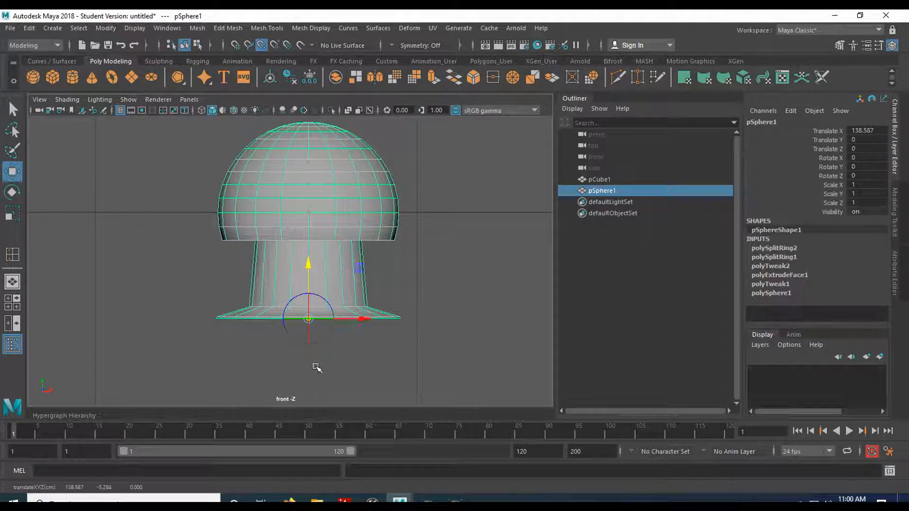
Step: Move the knob onto the door near its free edge, to about X 79.65 and Y 80.98, and set its X rotation to 90
key(ctrl+z)
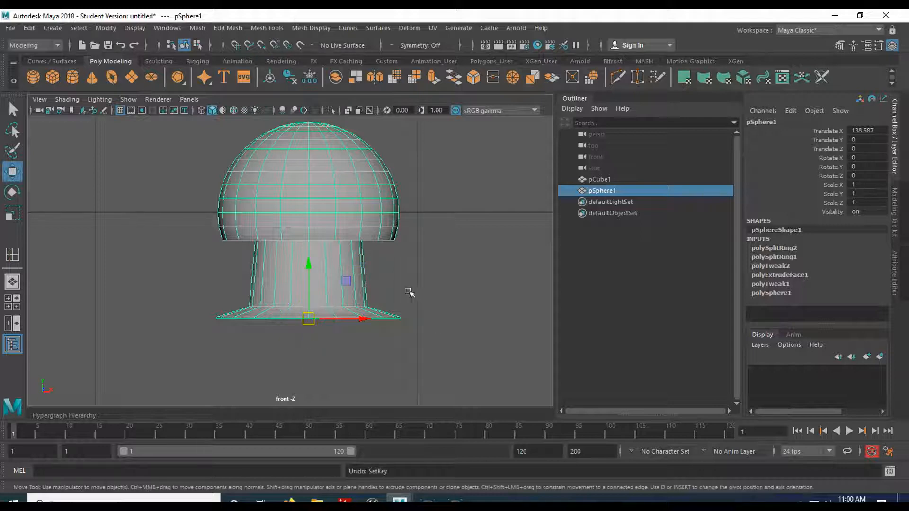
key(space)
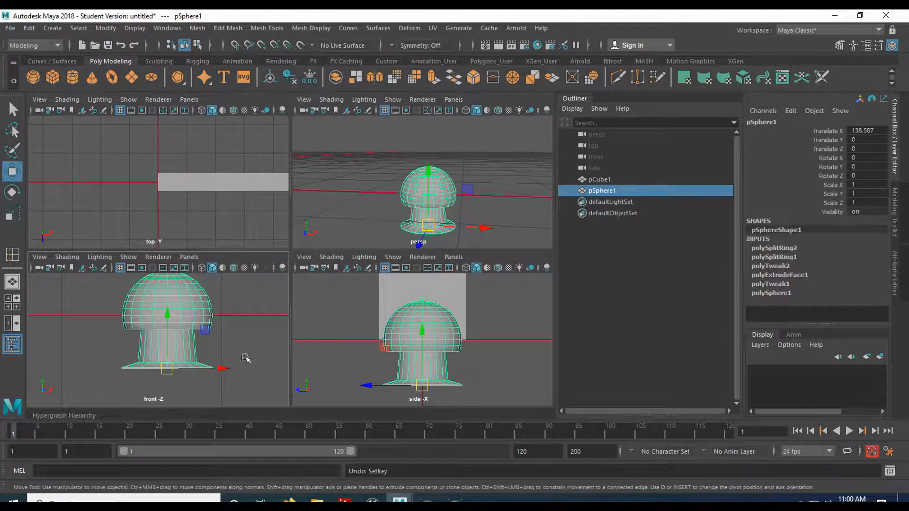
key(space)
scroll(241, 334, down, 6)
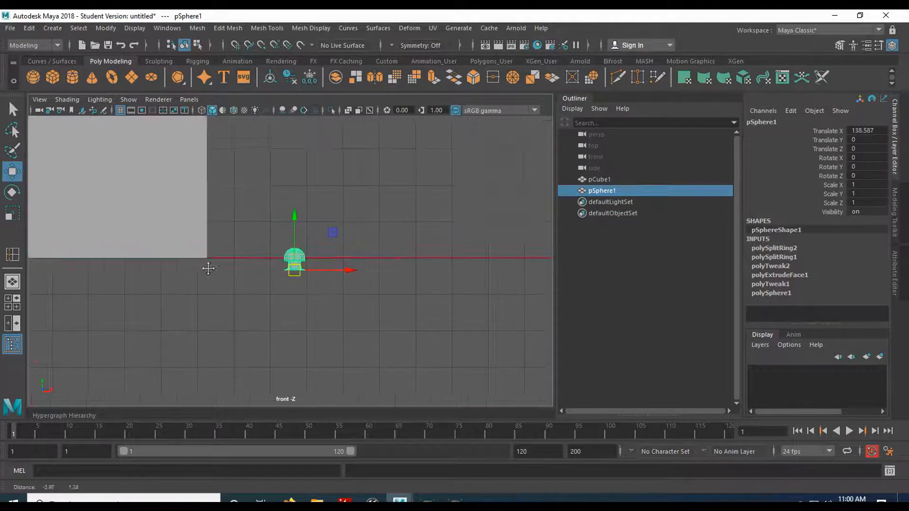
alt+middle_drag(209, 269, 262, 371)
drag(344, 375, 202, 191)
alt+middle_drag(298, 219, 299, 300)
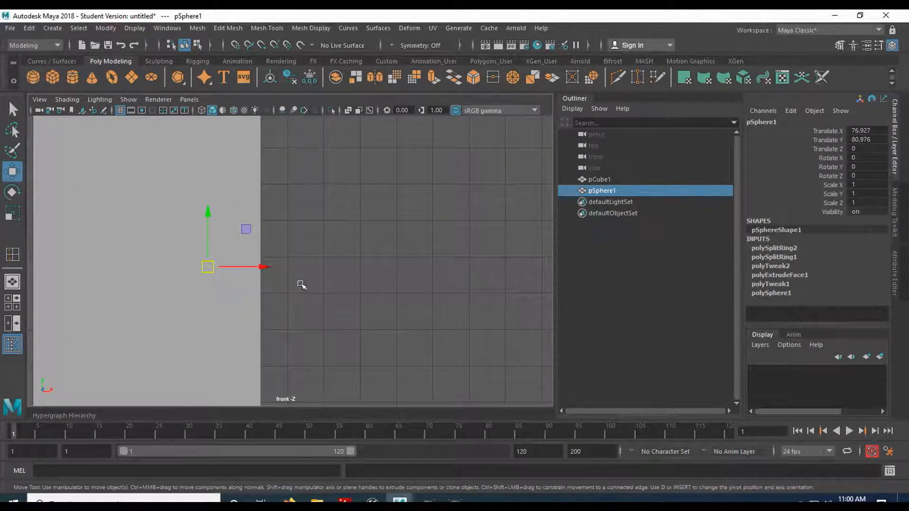
drag(254, 267, 264, 267)
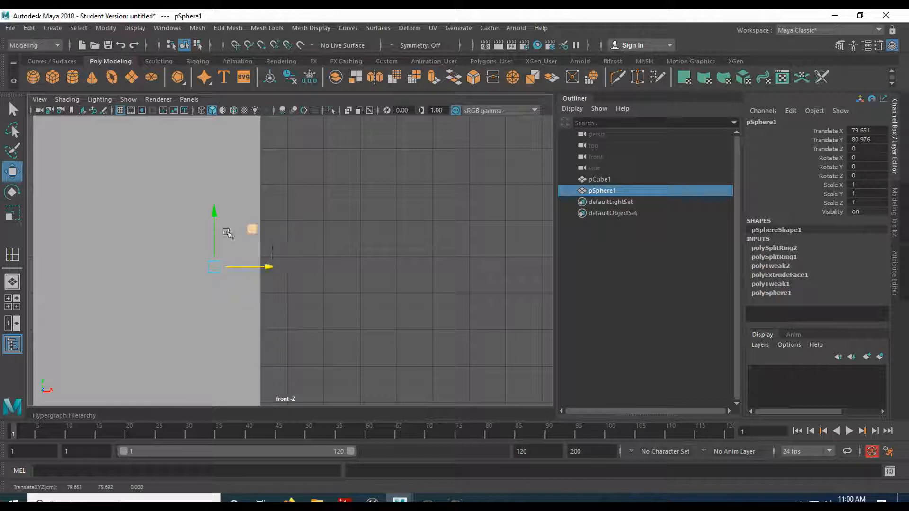
double_click(865, 157)
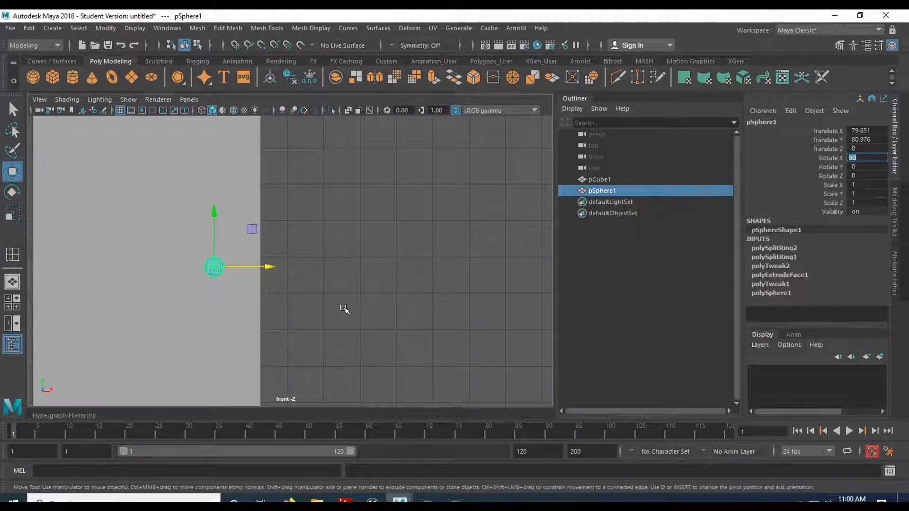
click(300, 292)
Step: Raise the knob along the door in the perspective view to about Y 101.98
key(space)
key(space)
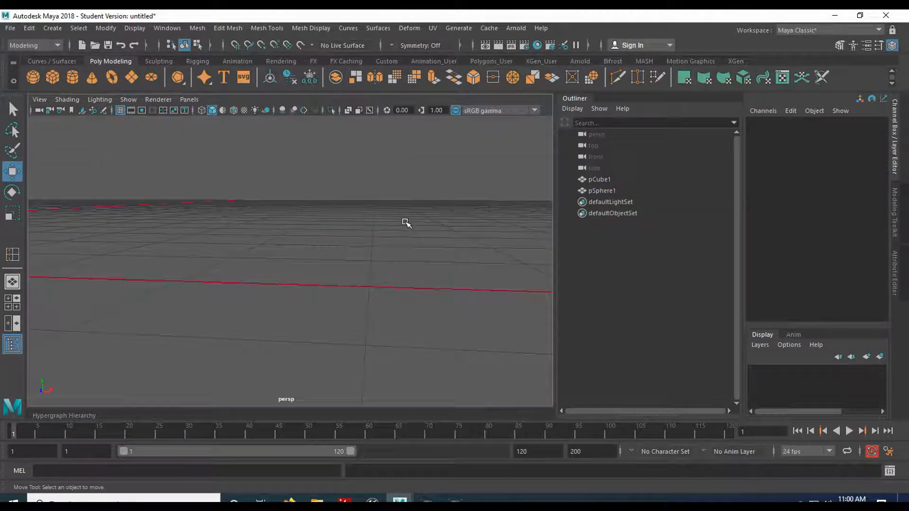
key(a)
scroll(384, 282, up, 3)
alt+drag(393, 310, 321, 330)
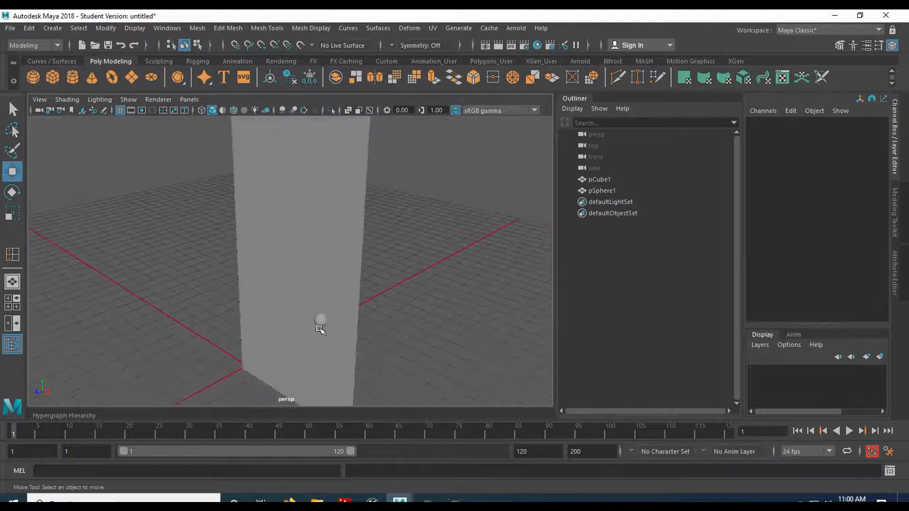
click(320, 327)
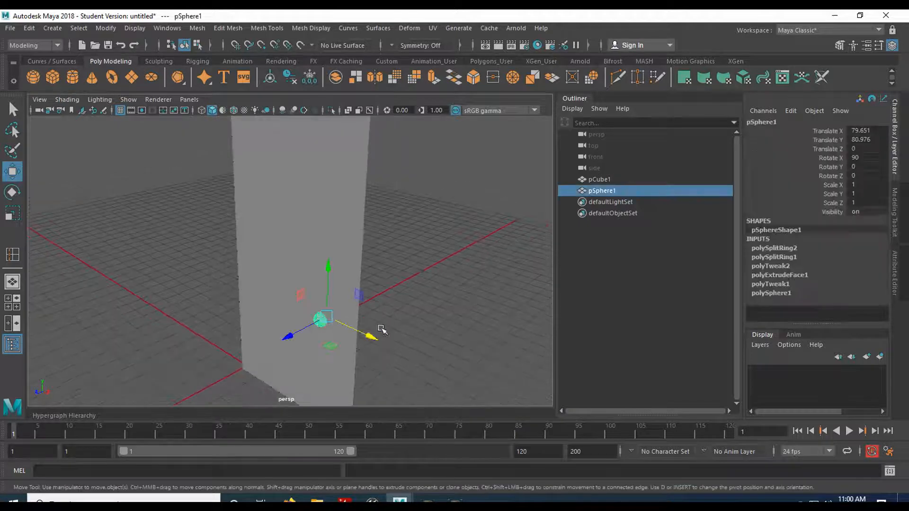
drag(330, 265, 329, 244)
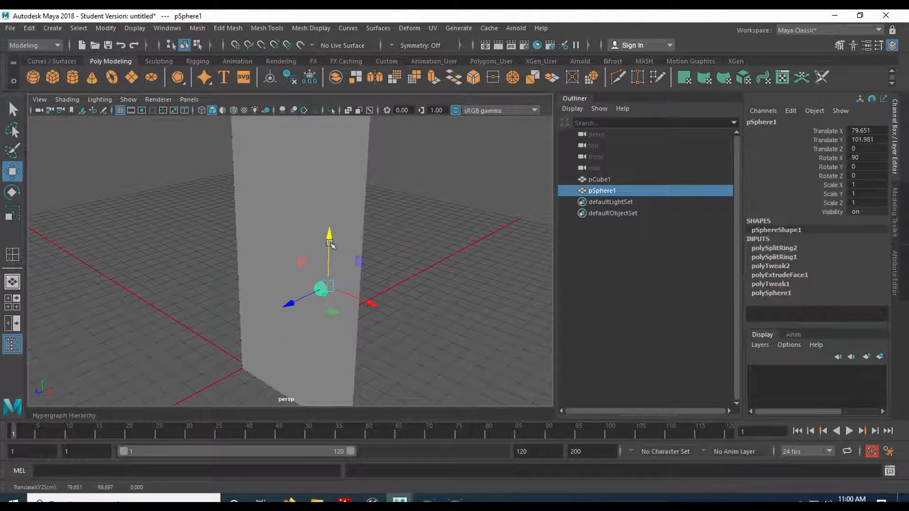
Step: Snap the knob along Z to a vertex of the door's front face, at Z 5, and deselect it
alt+drag(403, 288, 310, 251)
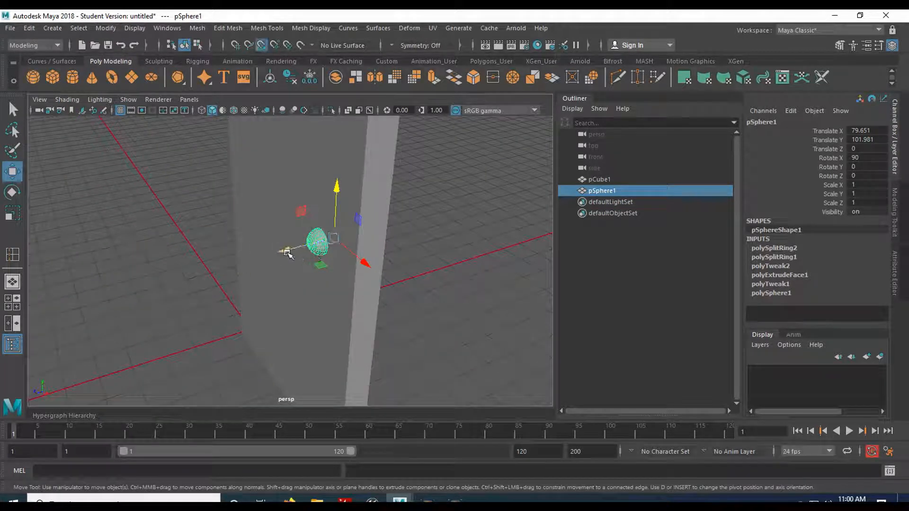
key(v)
drag(287, 252, 263, 254)
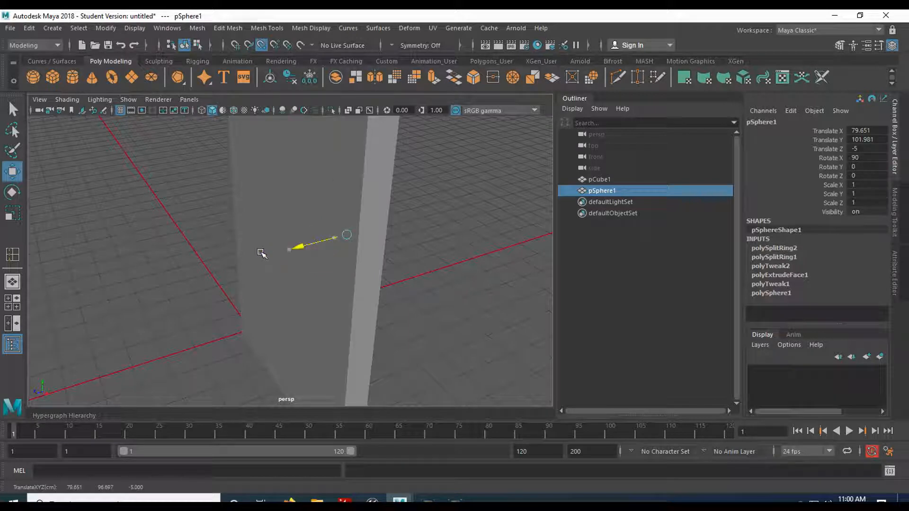
middle_drag(251, 268, 239, 299)
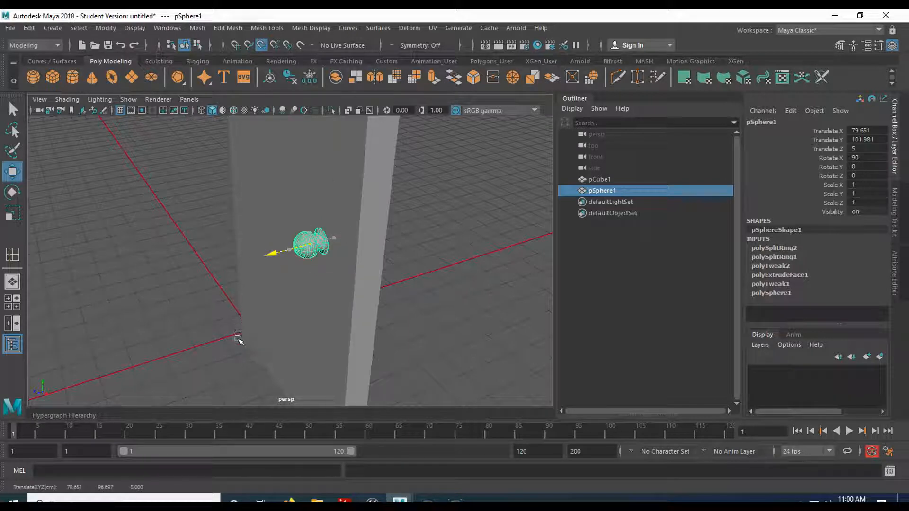
drag(239, 334, 240, 335)
alt+drag(444, 286, 421, 307)
click(418, 280)
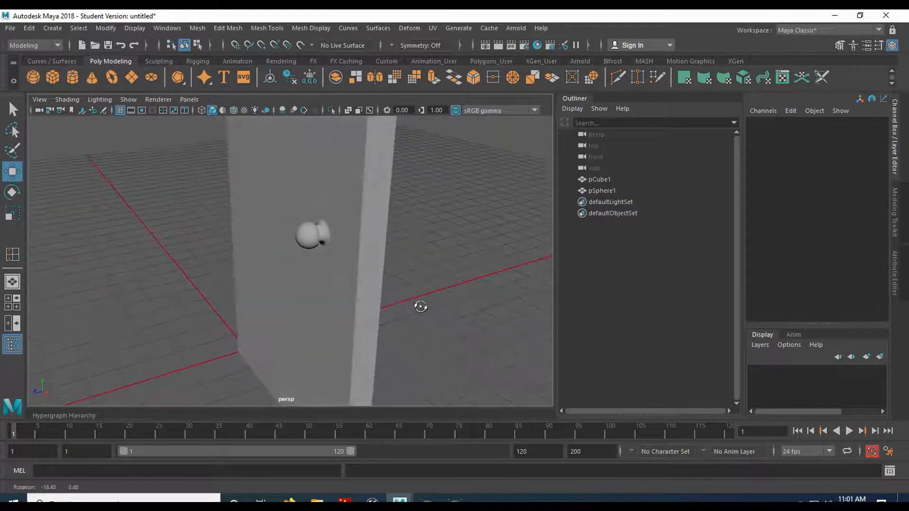
Step: Select the face ring of the knob's flared base plate, shift it slightly along Z toward the knob head, and return to object mode
scroll(421, 308, up, 5)
alt+middle_drag(429, 272, 375, 327)
click(351, 282)
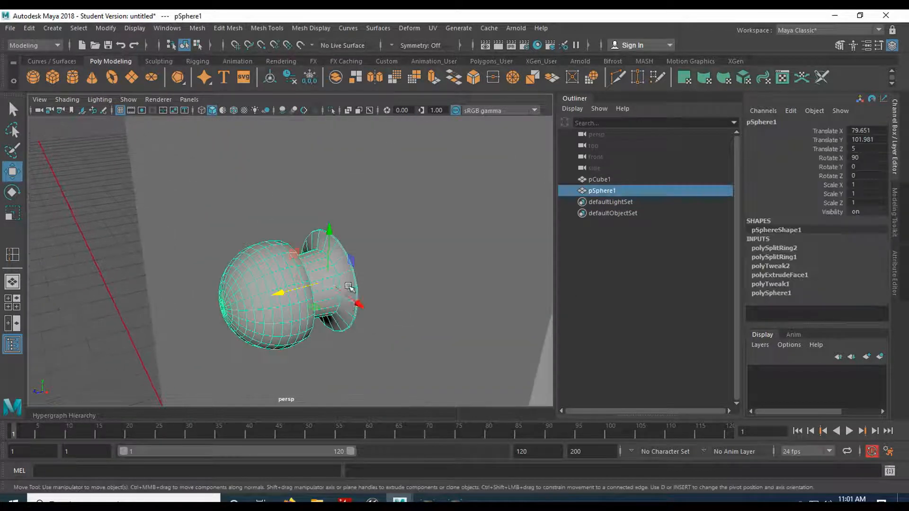
key(f)
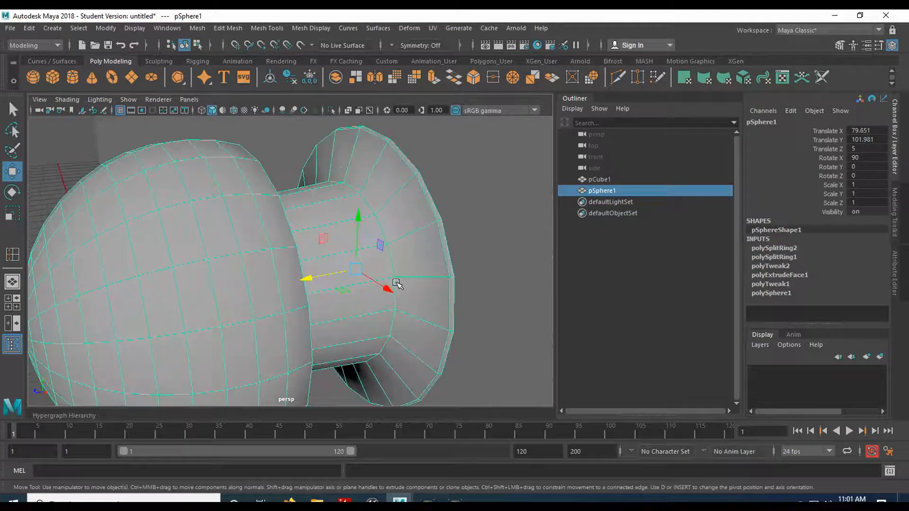
scroll(396, 284, down, 4)
right_drag(368, 260, 368, 212)
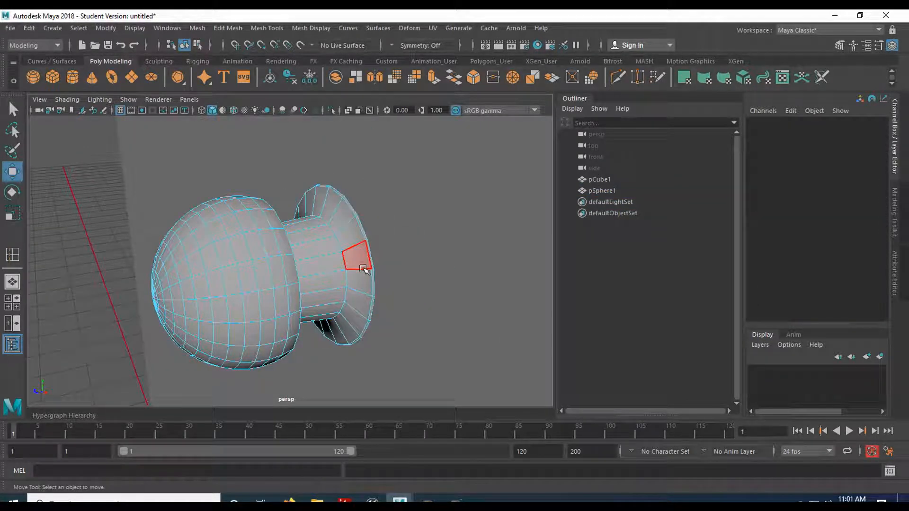
click(364, 268)
double_click(350, 239)
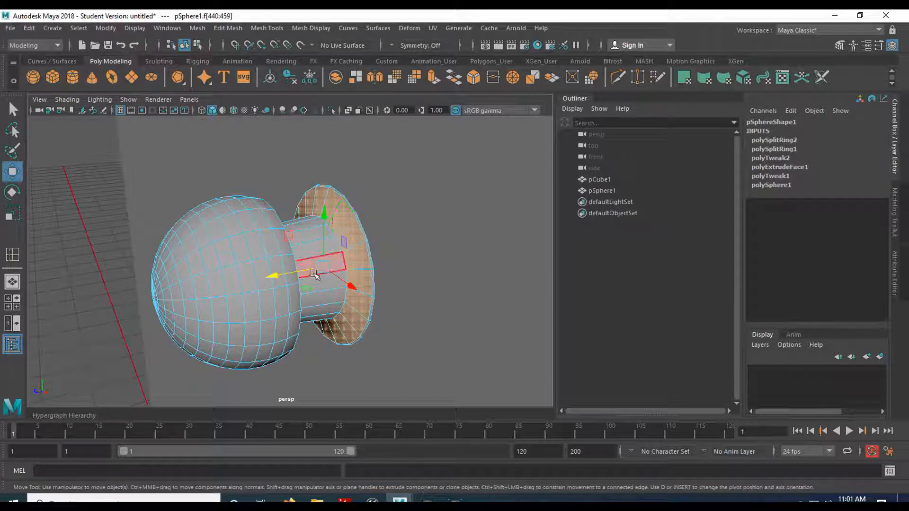
click(358, 262)
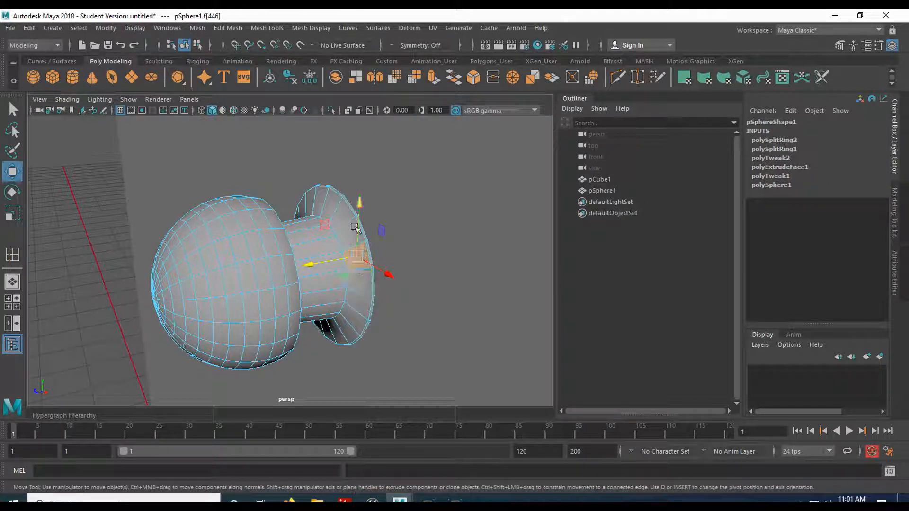
key(q)
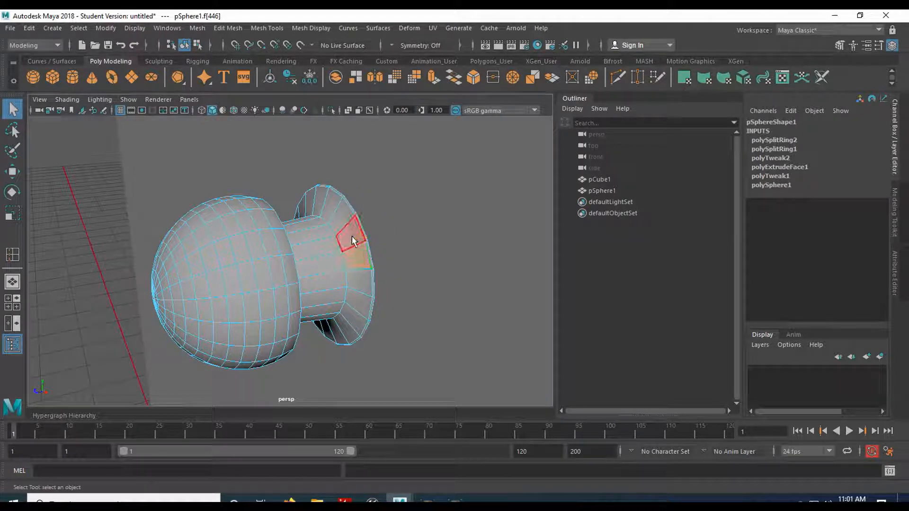
double_click(355, 241)
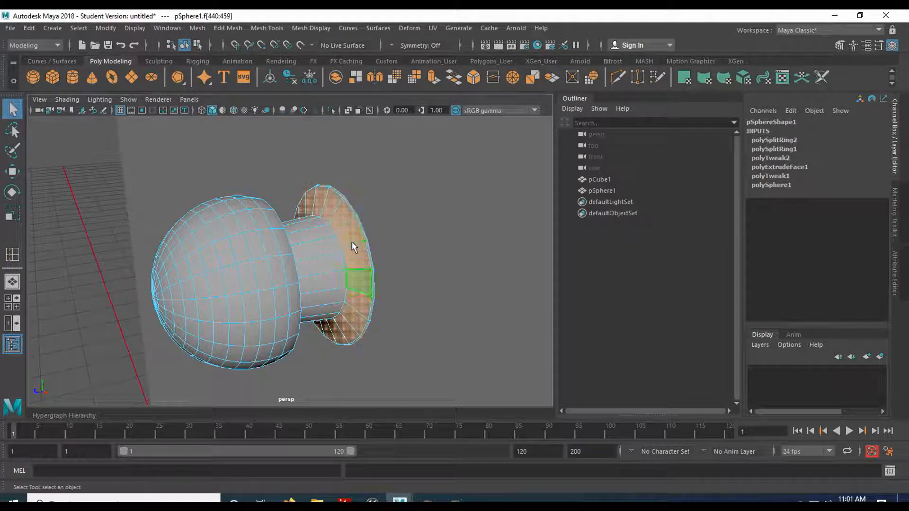
key(w)
drag(277, 278, 265, 279)
key(q)
right_drag(264, 182, 315, 166)
Step: Combine the knob and the door slab into a single mesh
scroll(314, 258, down, 10)
alt+drag(315, 258, 358, 256)
scroll(357, 251, down, 10)
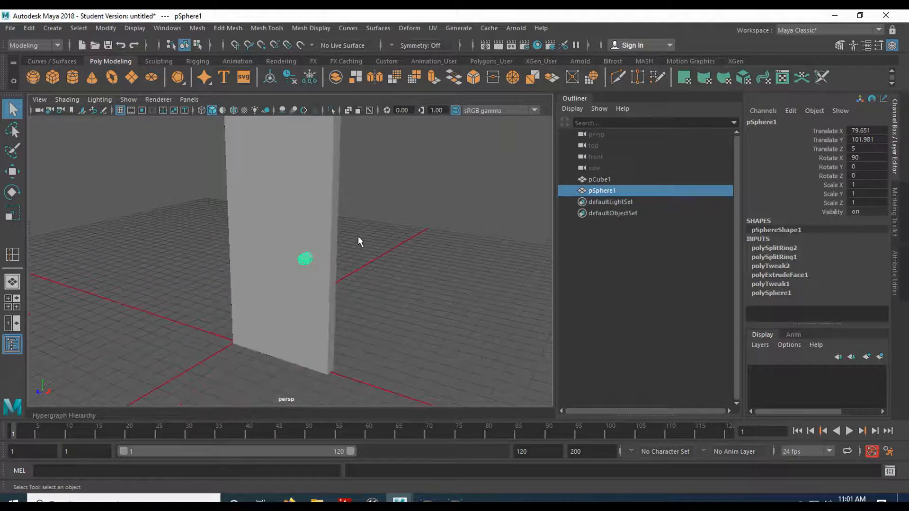
shift+click(288, 269)
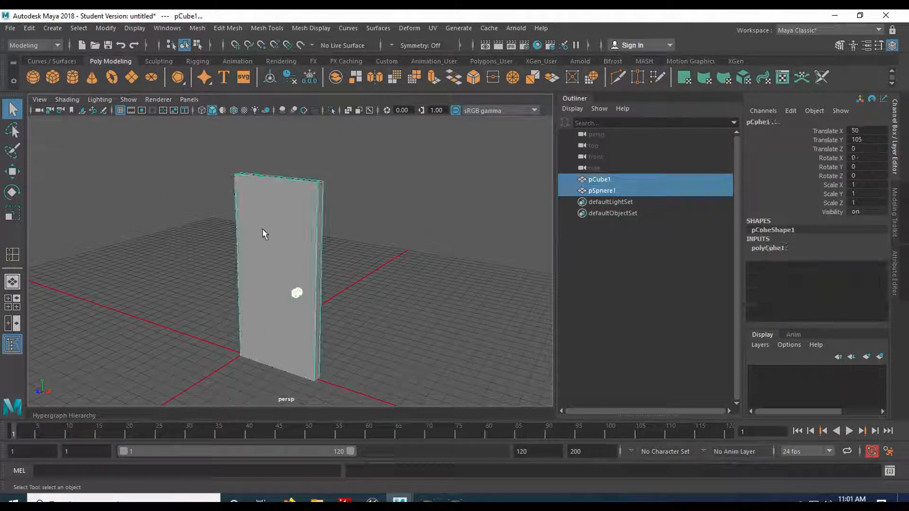
click(335, 77)
click(383, 317)
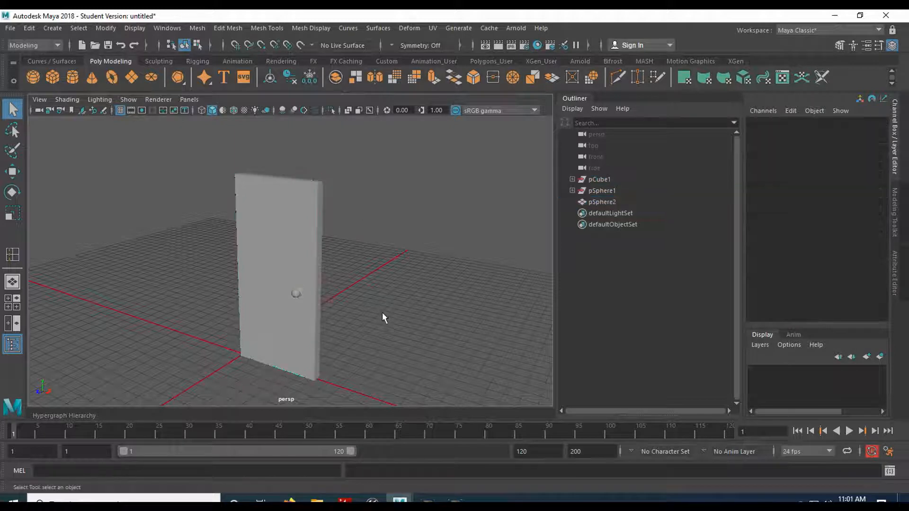
Step: Export the combined door mesh as sm_door.fbx in FBX format to the Classes folder, replacing the existing file
click(297, 338)
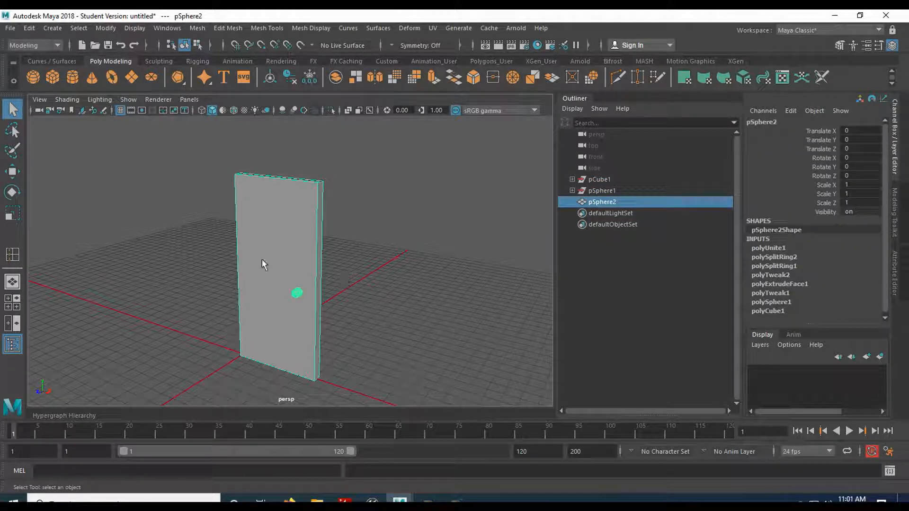
key(w)
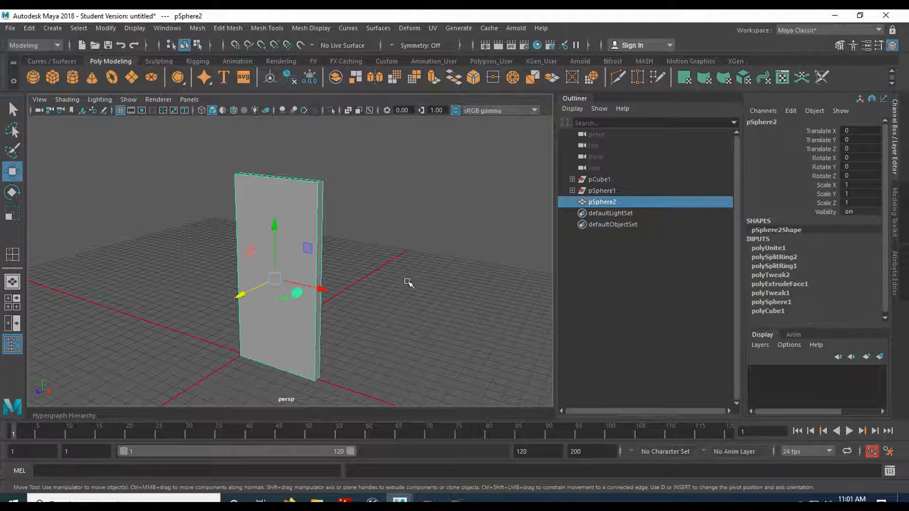
click(10, 27)
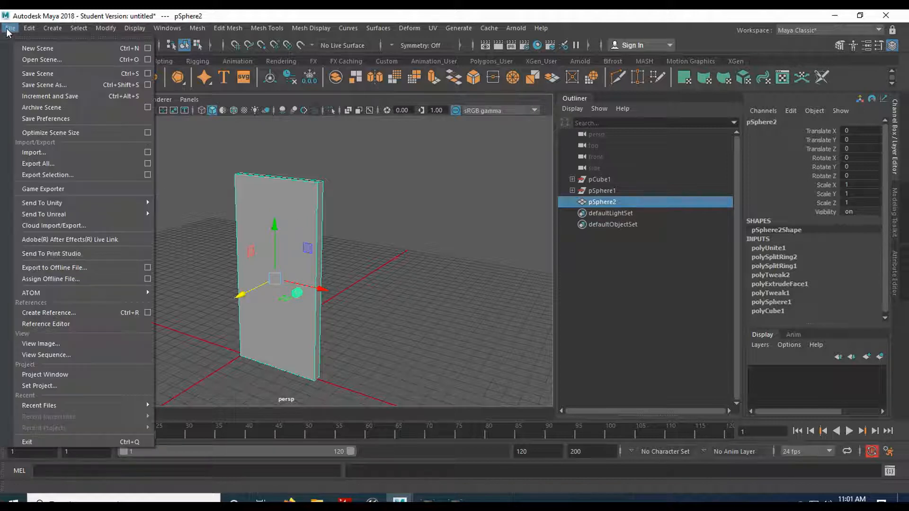
click(71, 176)
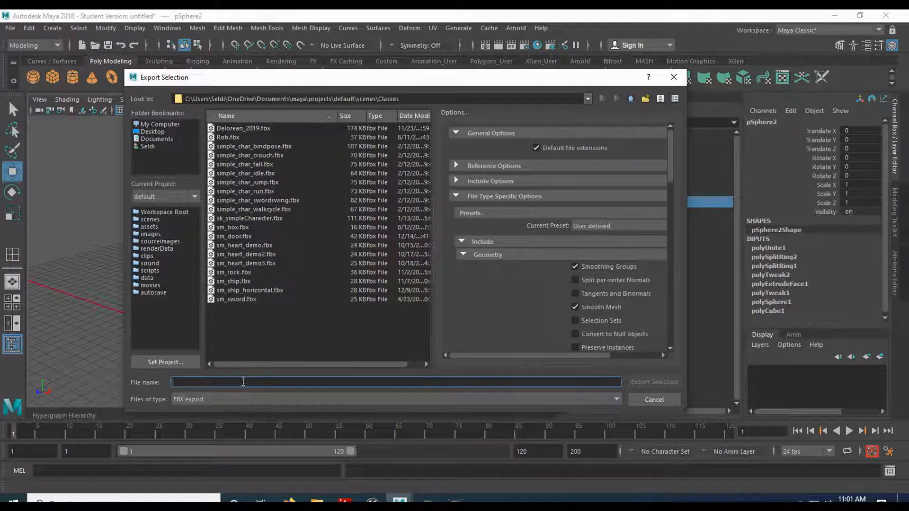
text(sm_door)
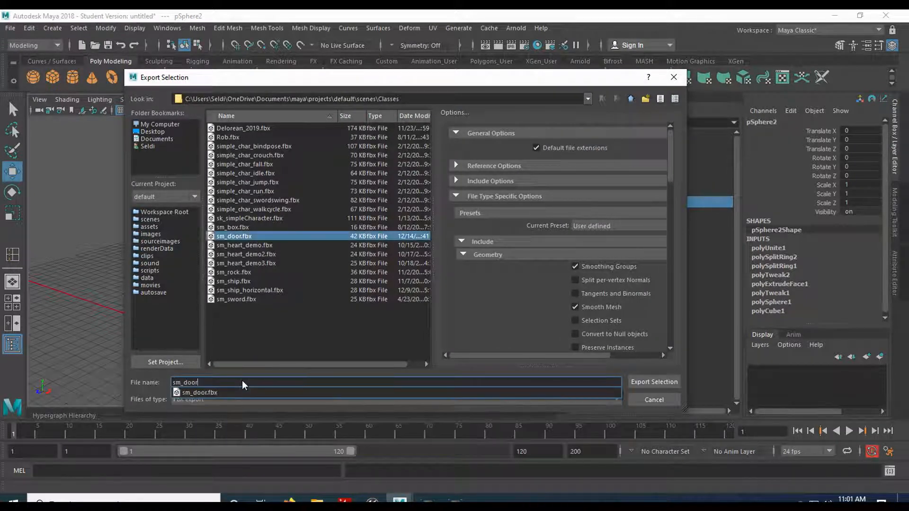
click(198, 391)
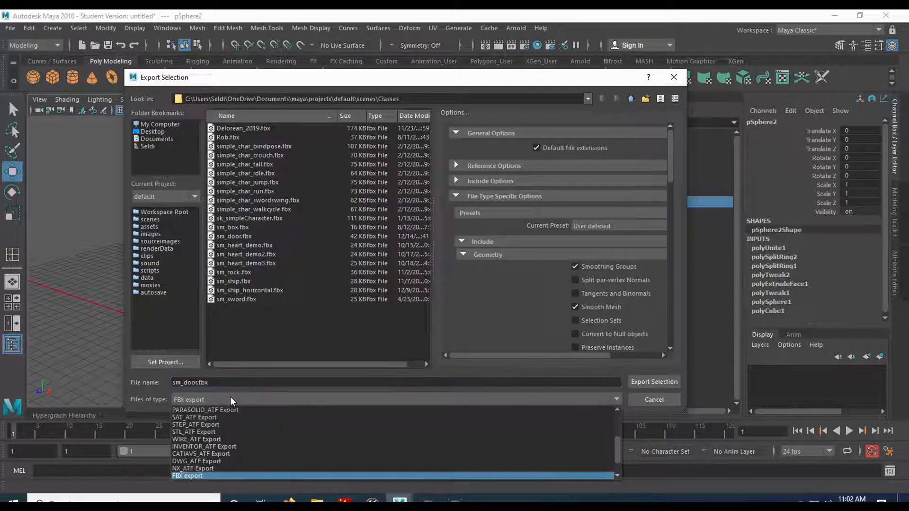
click(189, 475)
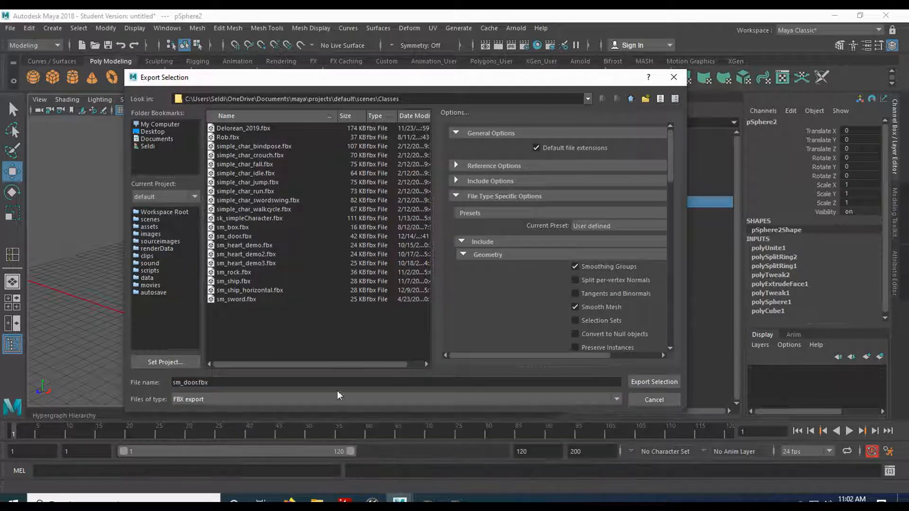
click(660, 385)
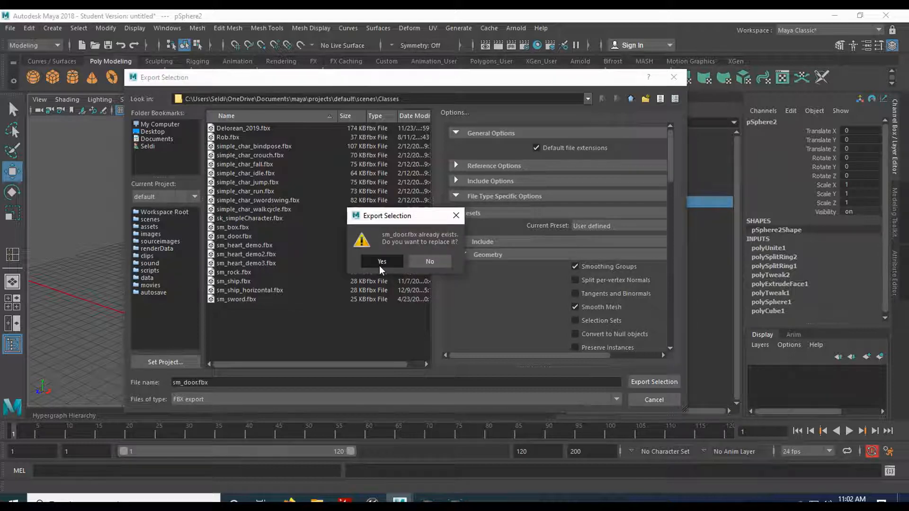
click(380, 267)
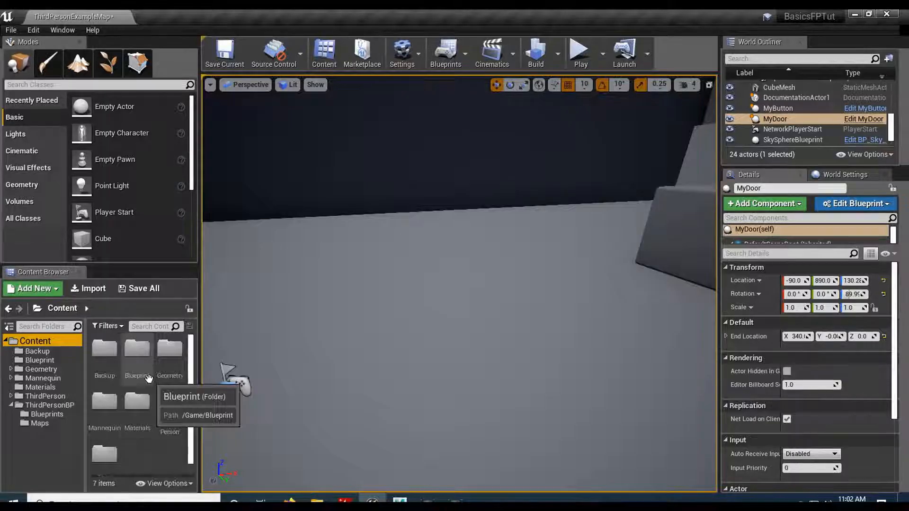
Step: Import sm_door.fbx as a static mesh into the Unreal project's Content folder with the existing import options, and place it on the level floor
scroll(146, 378, down, 1)
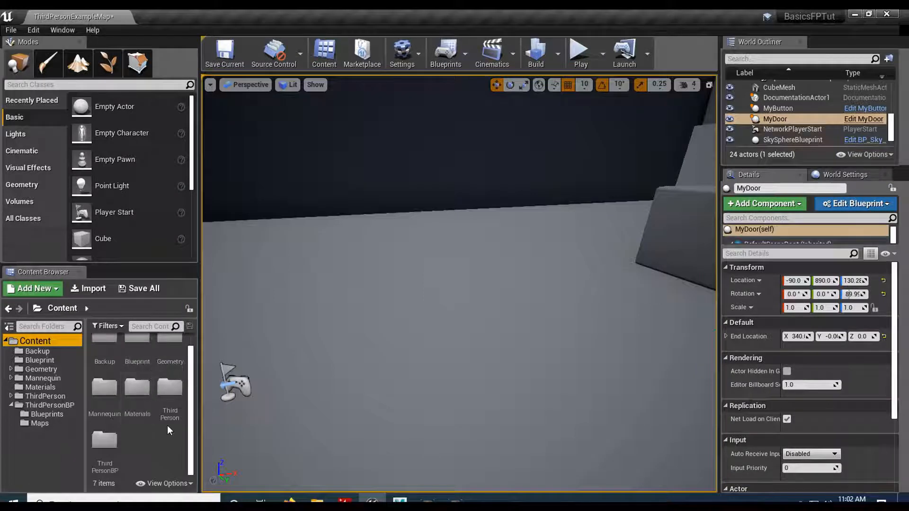
click(88, 290)
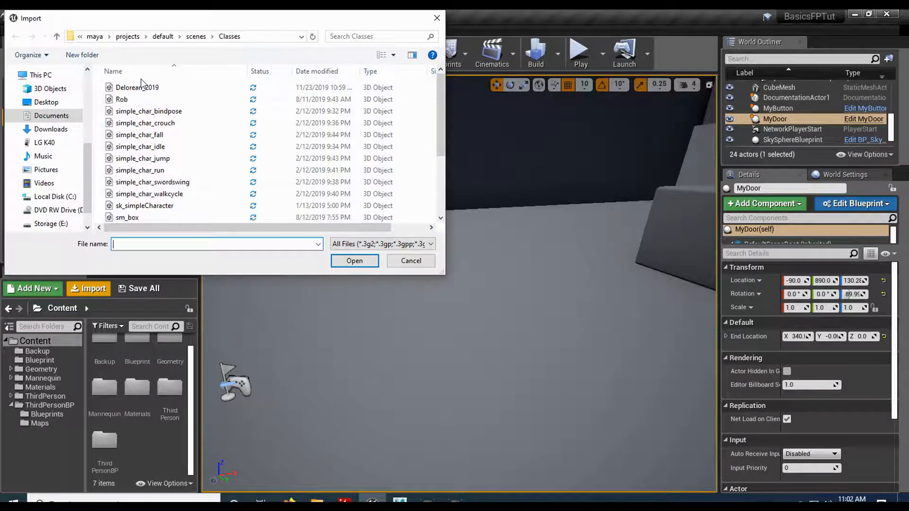
scroll(148, 175, down, 2)
click(137, 170)
click(354, 260)
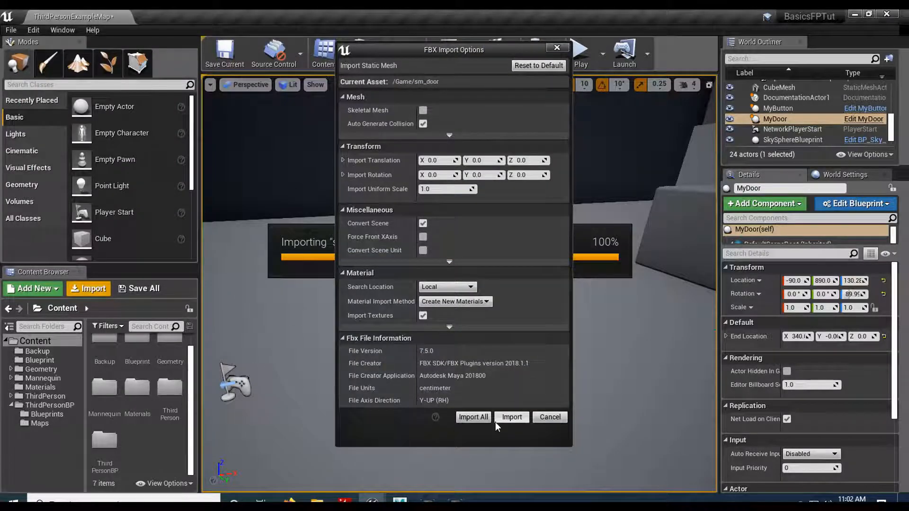
click(512, 417)
drag(170, 434, 393, 323)
mouse_move(393, 323)
right_down()
mouse_move(400, 326)
mouse_move(265, 327)
mouse_move(416, 327)
mouse_move(400, 319)
right_up()
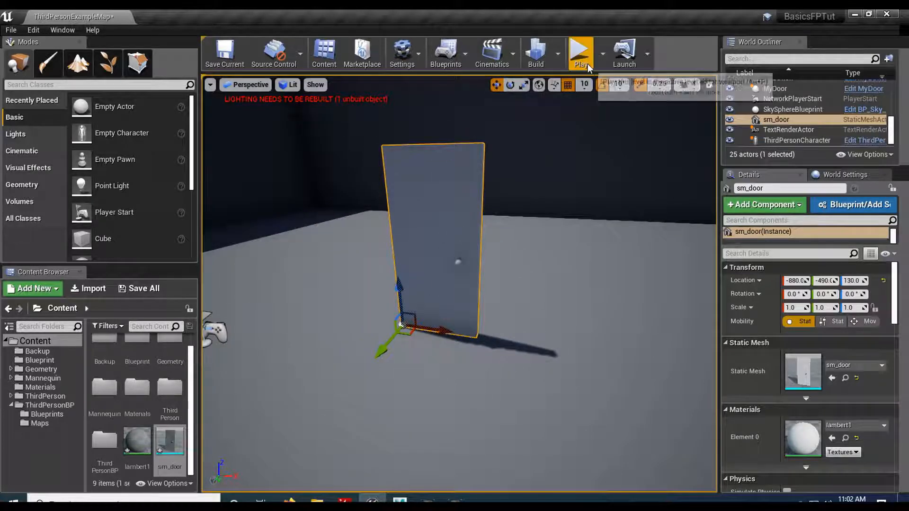
Step: Play the level and run the character up to and around the placed door to check its scale and both sides
click(580, 52)
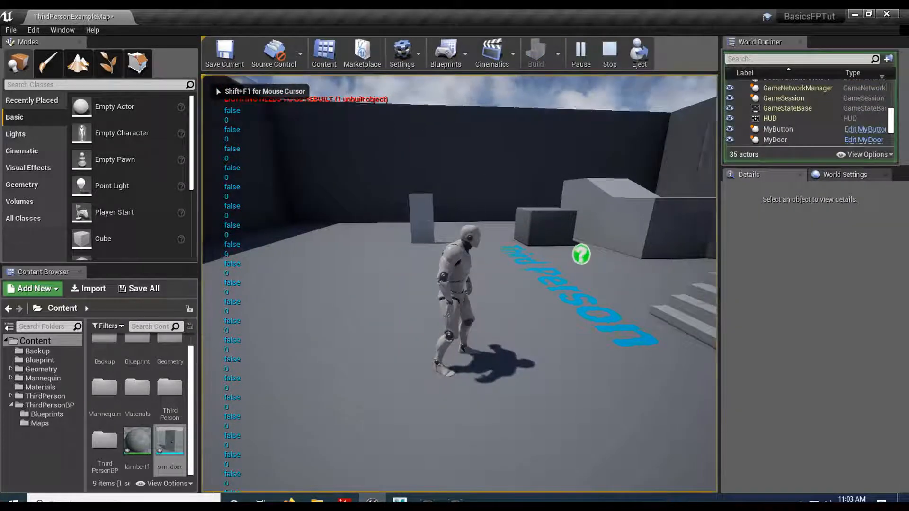
key(w)
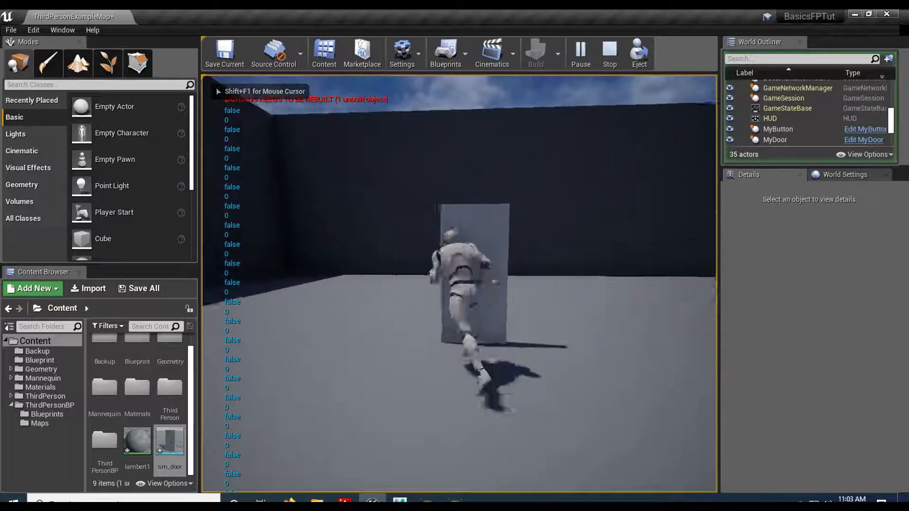
key(s)
key(d)
key(w)
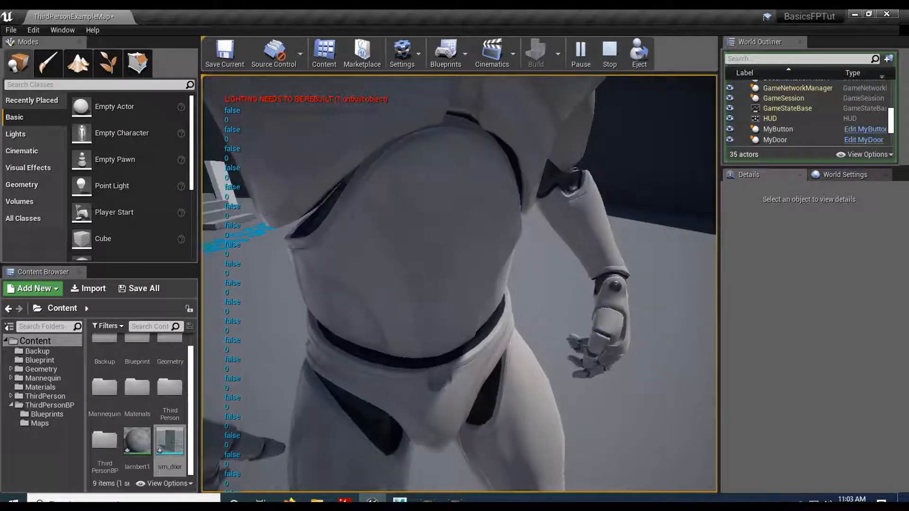
key(d)
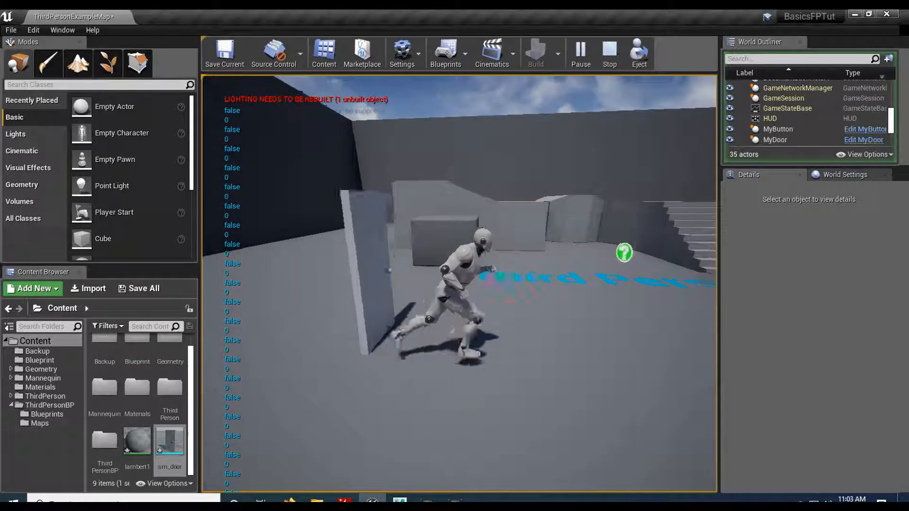
key(w)
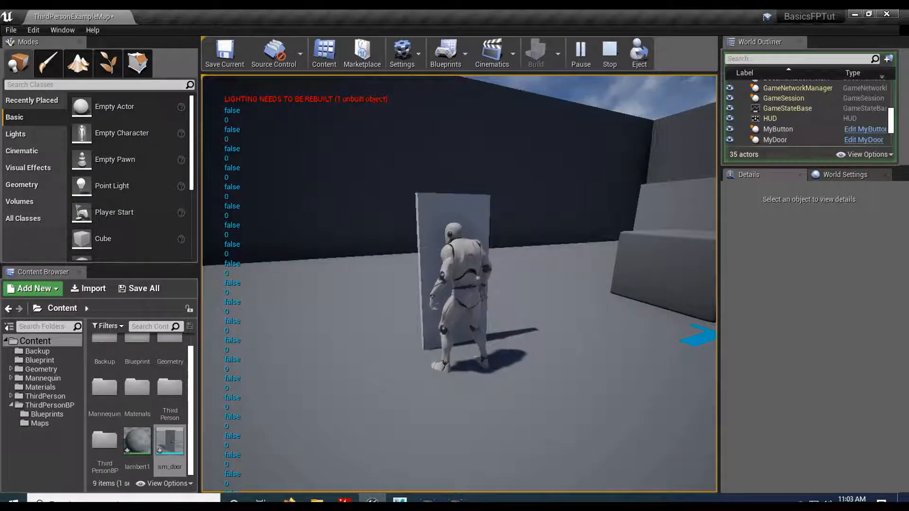